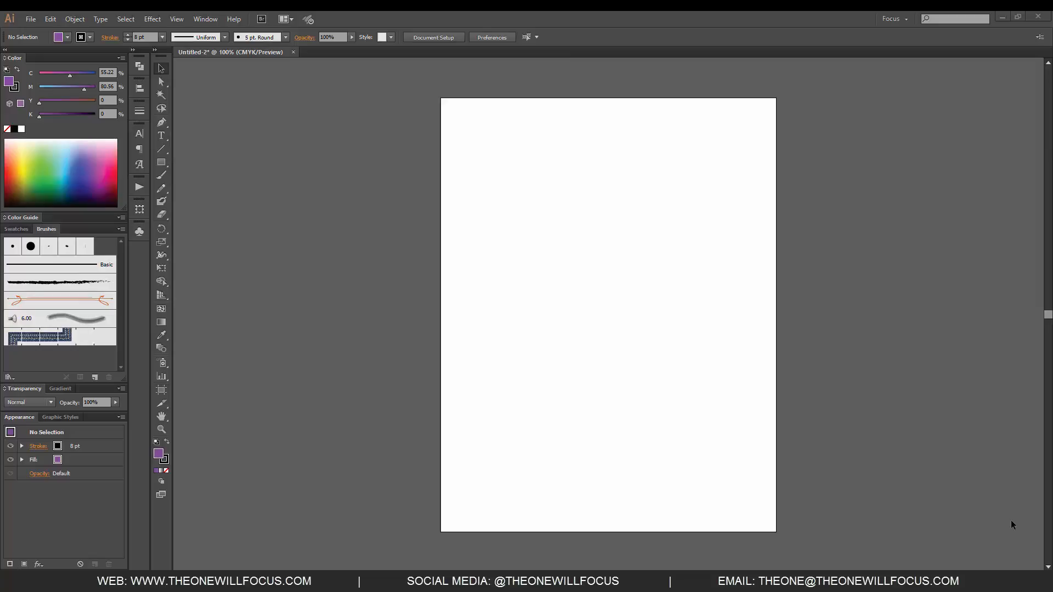
# Step: Set up the Pen tool with no fill and an 11 pt stroke weight
pyautogui.click(162, 123)
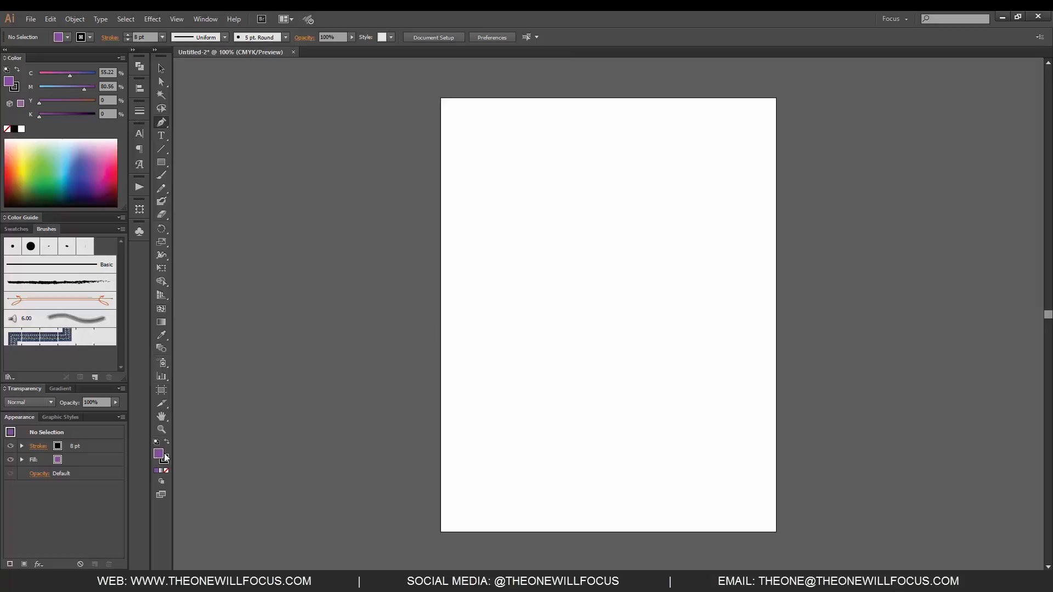
pyautogui.click(167, 470)
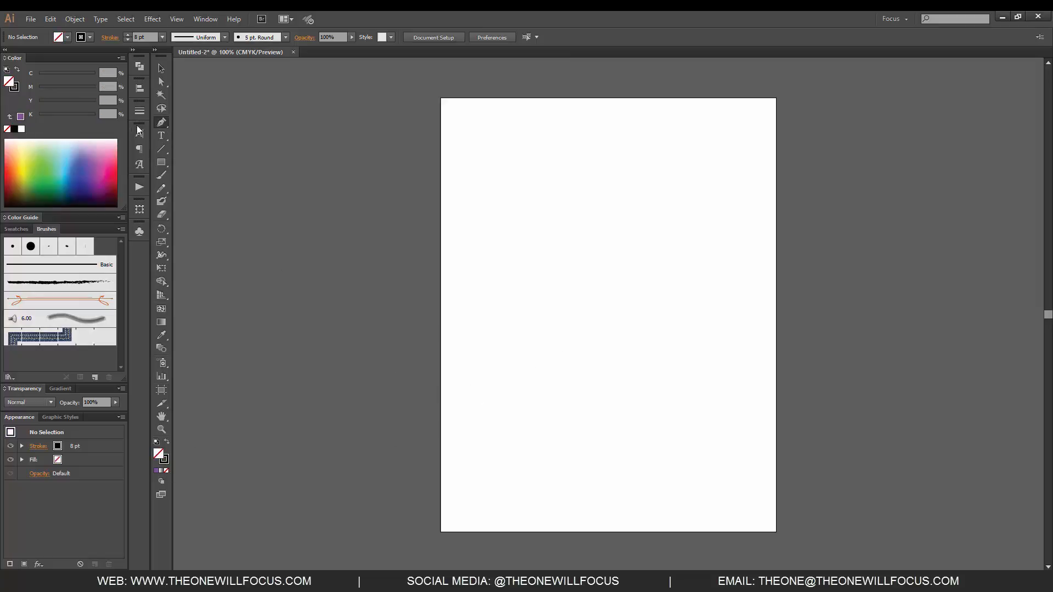
pyautogui.click(140, 112)
pyautogui.click(195, 115)
pyautogui.click(196, 114)
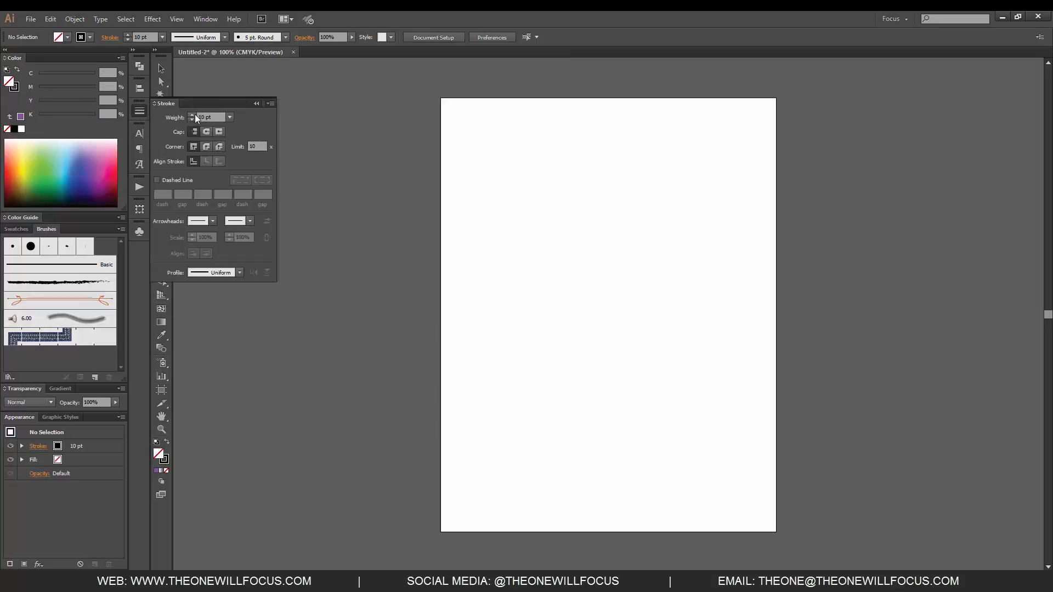
pyautogui.click(256, 103)
pyautogui.press('p')
# Step: Draw an open zigzag path of fourteen straight segments across the artboard with the Pen tool
pyautogui.click(478, 314)
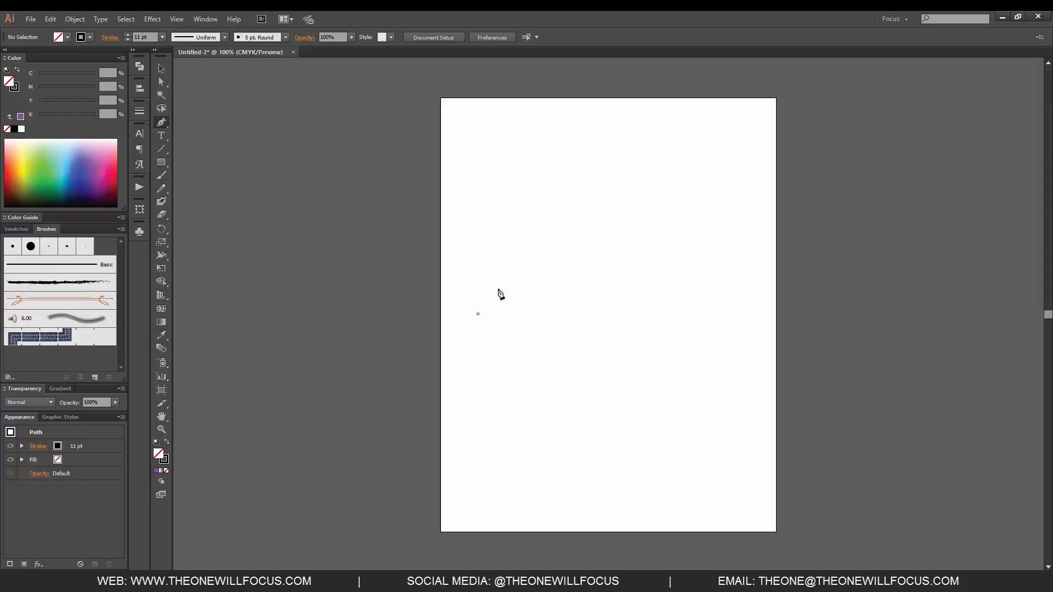
pyautogui.click(523, 249)
pyautogui.click(587, 235)
pyautogui.click(625, 331)
pyautogui.click(686, 326)
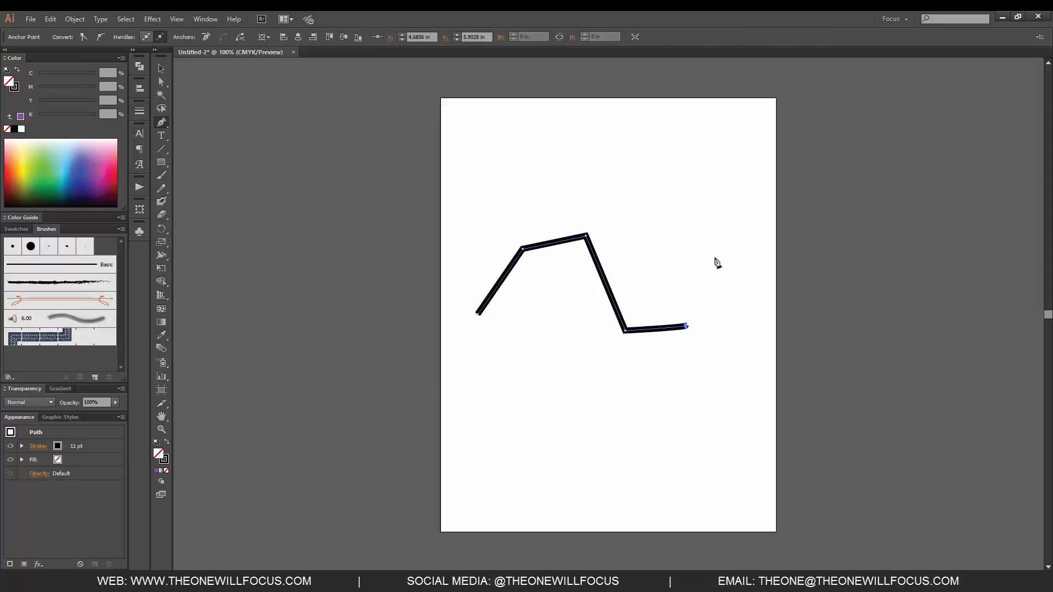
pyautogui.click(713, 247)
pyautogui.click(708, 178)
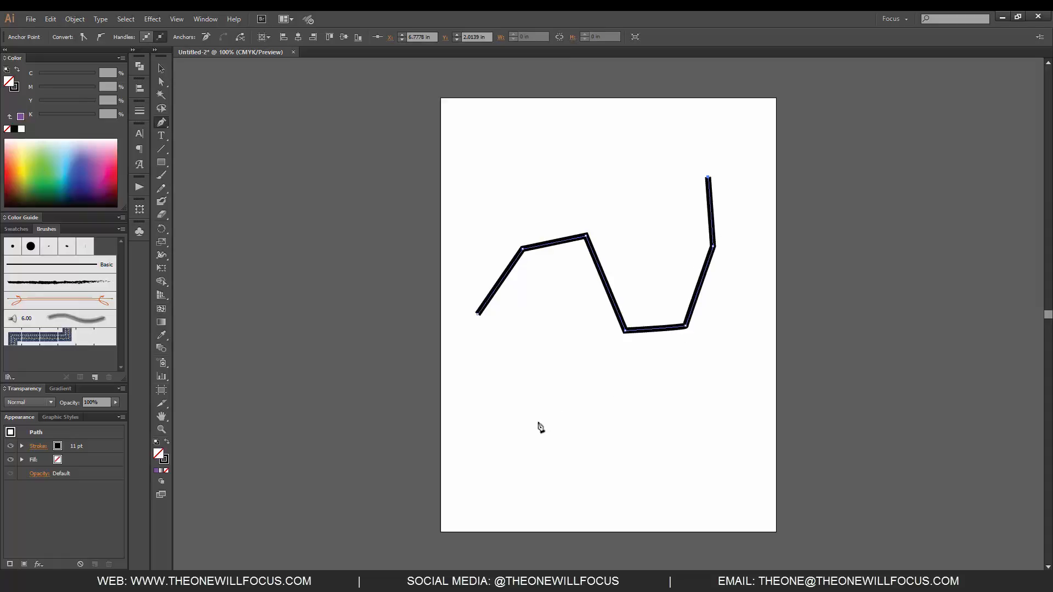
pyautogui.click(546, 390)
pyautogui.click(635, 415)
pyautogui.click(707, 348)
pyautogui.click(742, 265)
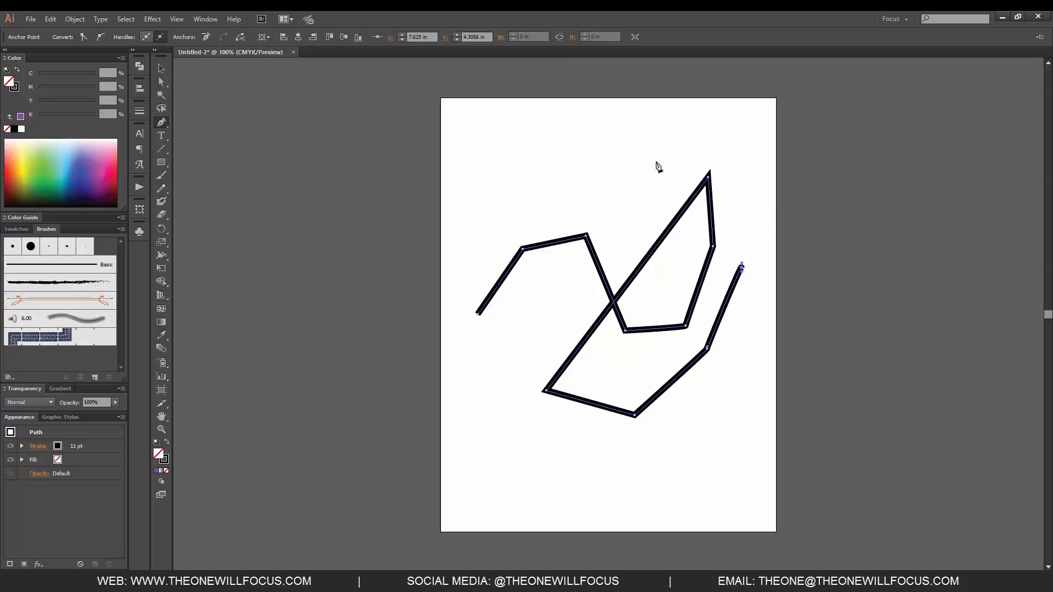
pyautogui.click(591, 161)
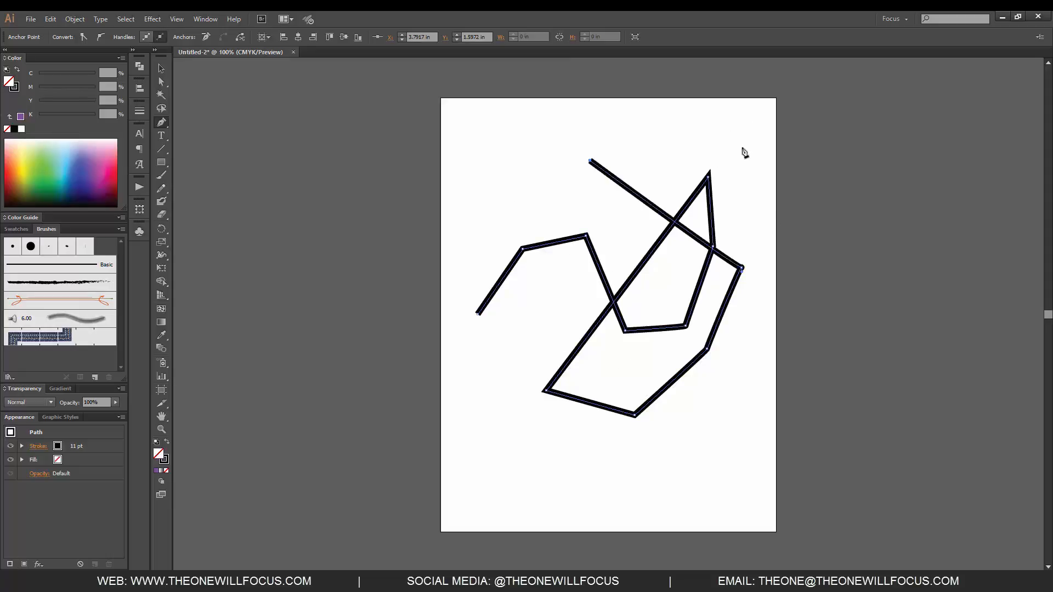
pyautogui.click(743, 145)
pyautogui.click(754, 237)
pyautogui.click(652, 370)
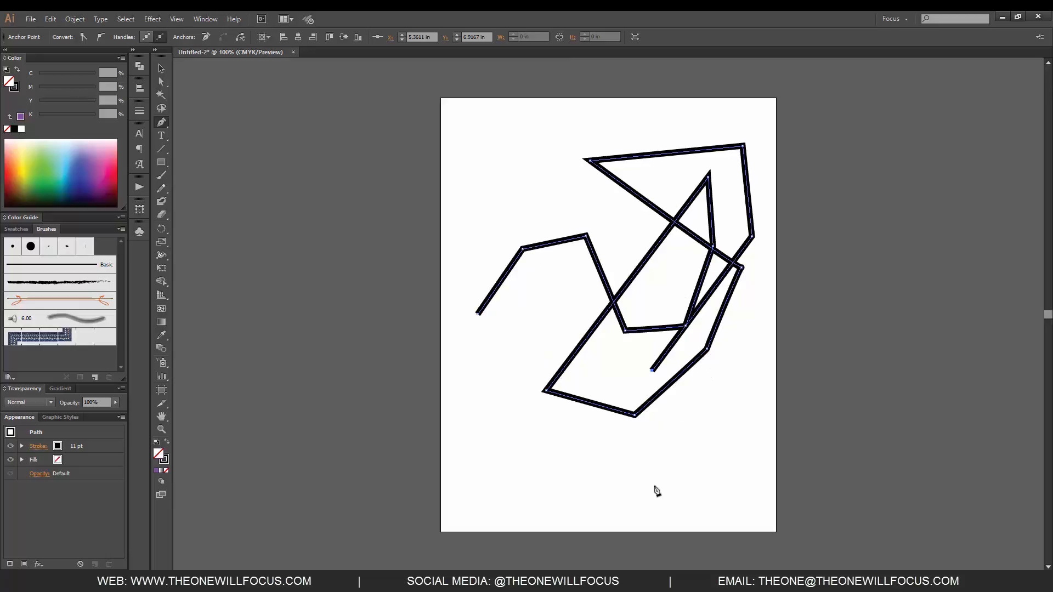
# Step: Undo the whole zigzag path to clear the artboard
pyautogui.hotkey('ctrl', 'z')
pyautogui.hotkey('ctrl', 'z')
pyautogui.hotkey('ctrl', 'z')
pyautogui.hotkey('ctrl', 'z')
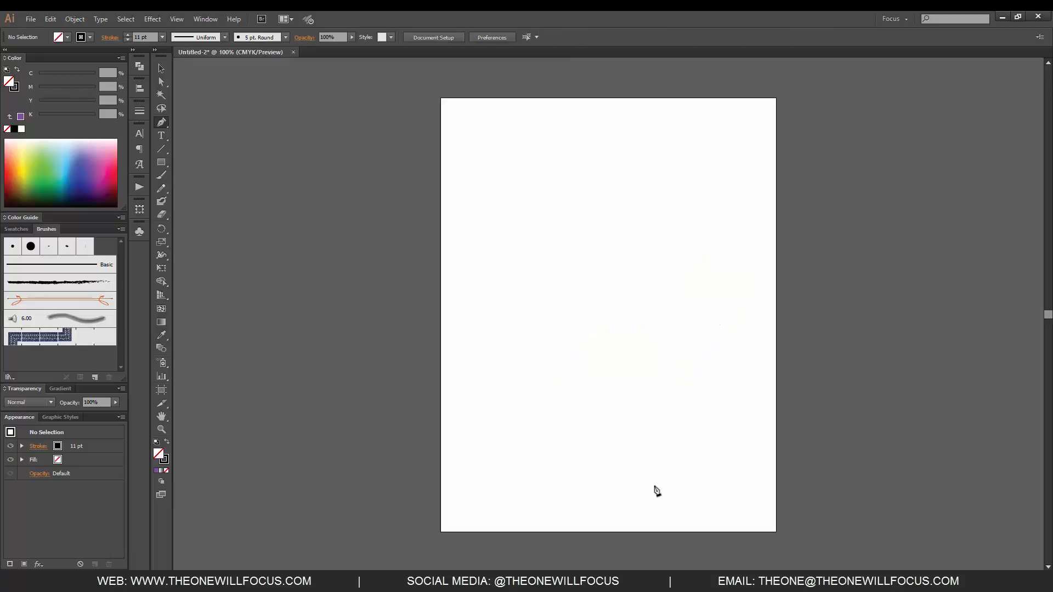
# Step: Draw an open path of two straight segments followed by two curved segments, arching over a second peak and down to the lower end point
pyautogui.click(481, 286)
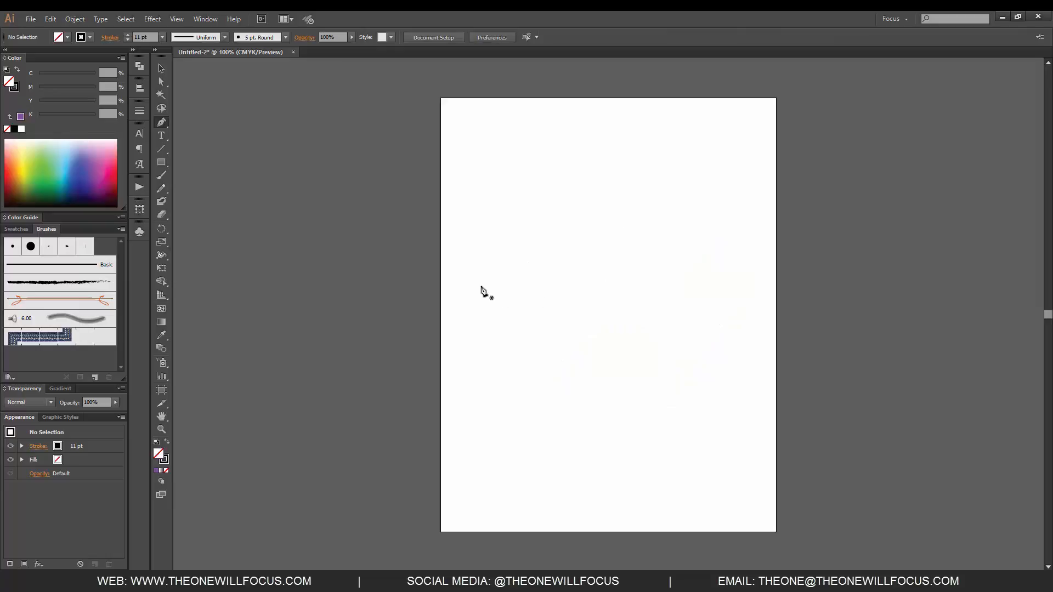
pyautogui.click(608, 190)
pyautogui.click(593, 307)
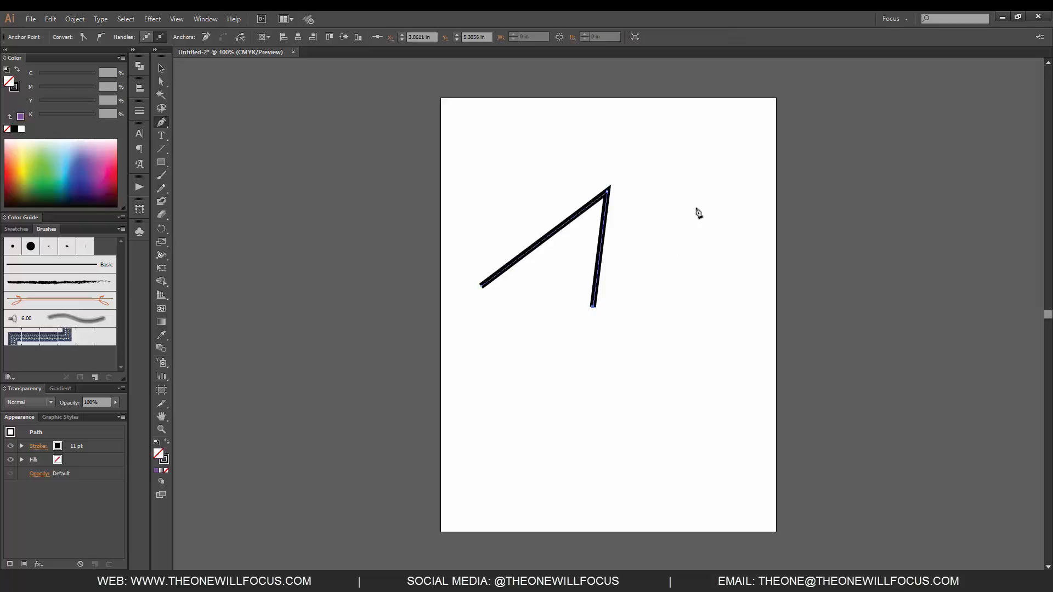
pyautogui.moveTo(697, 208); pyautogui.dragTo(708, 109)
pyautogui.moveTo(704, 113)
pyautogui.mouseDown()
pyautogui.moveTo(682, 134)
pyautogui.moveTo(701, 127)
pyautogui.moveTo(693, 125)
pyautogui.mouseUp()
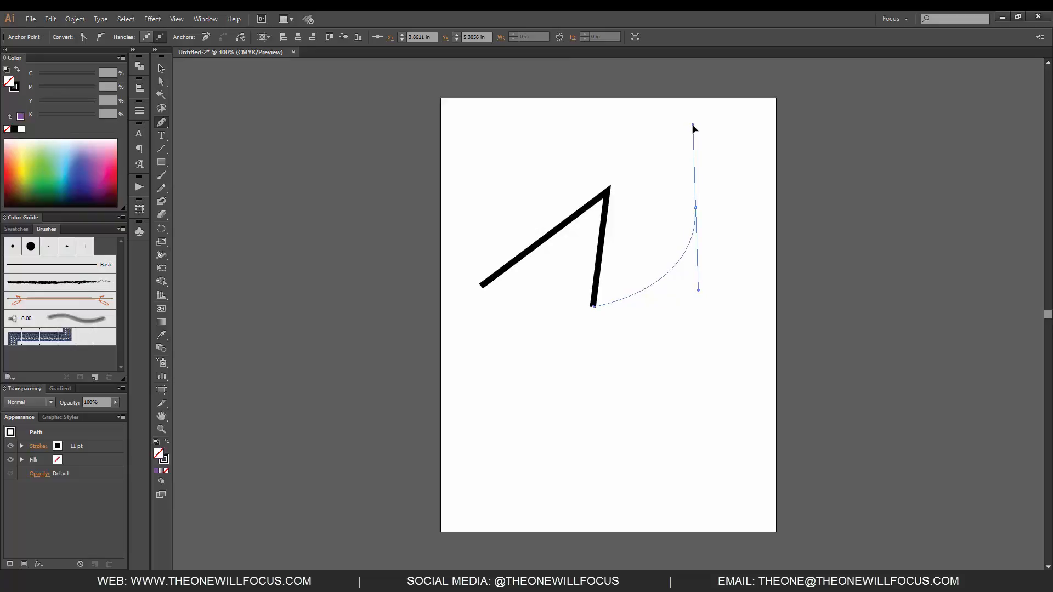
pyautogui.moveTo(694, 126)
pyautogui.mouseDown()
pyautogui.moveTo(719, 176)
pyautogui.moveTo(721, 261)
pyautogui.moveTo(742, 278)
pyautogui.moveTo(752, 201)
pyautogui.moveTo(754, 211)
pyautogui.mouseUp()
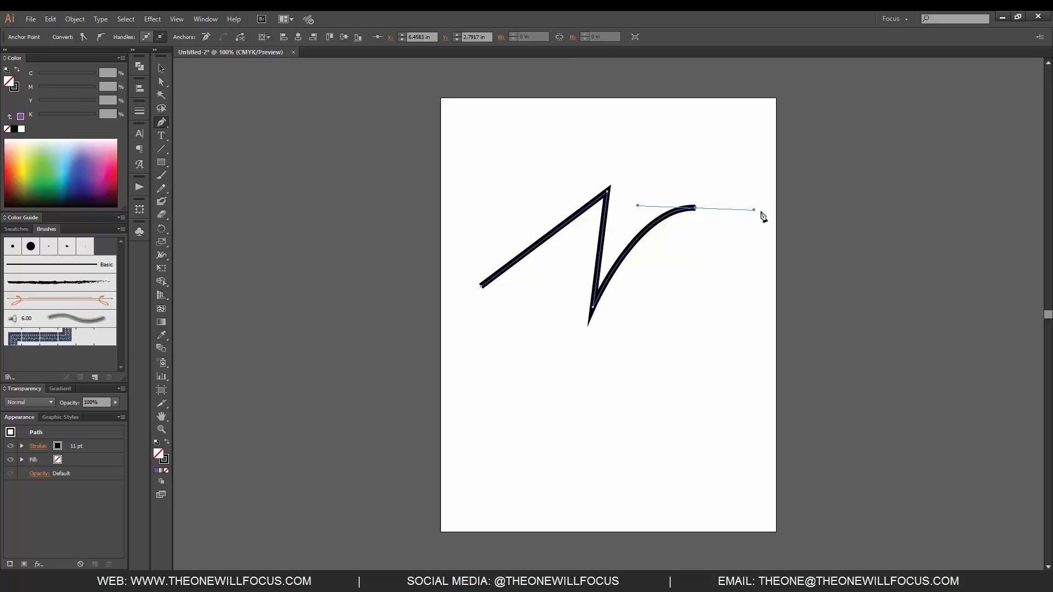
pyautogui.moveTo(661, 361); pyautogui.dragTo(603, 402)
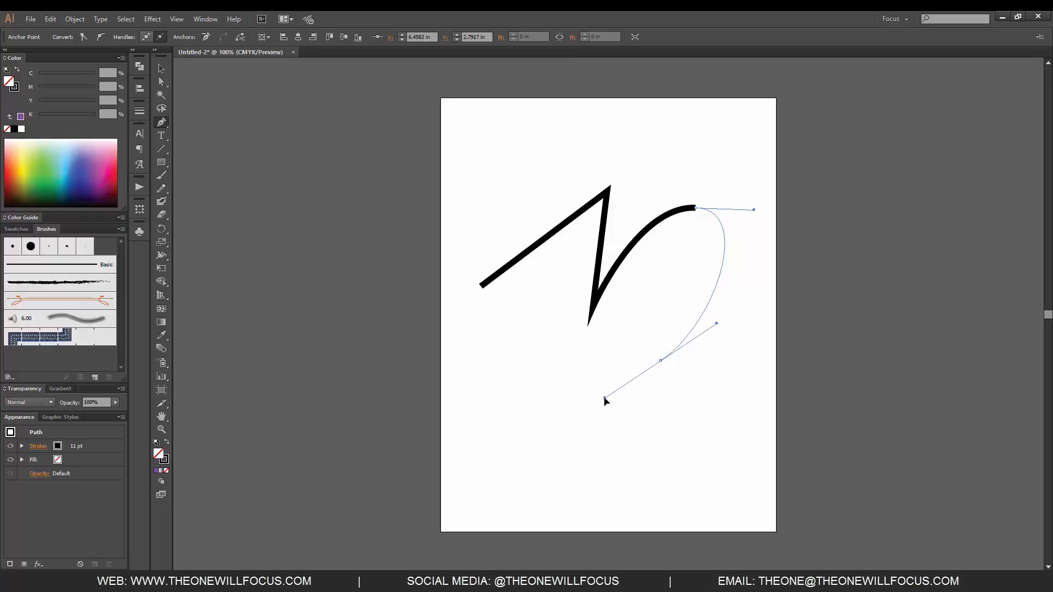
pyautogui.moveTo(605, 398); pyautogui.dragTo(607, 395)
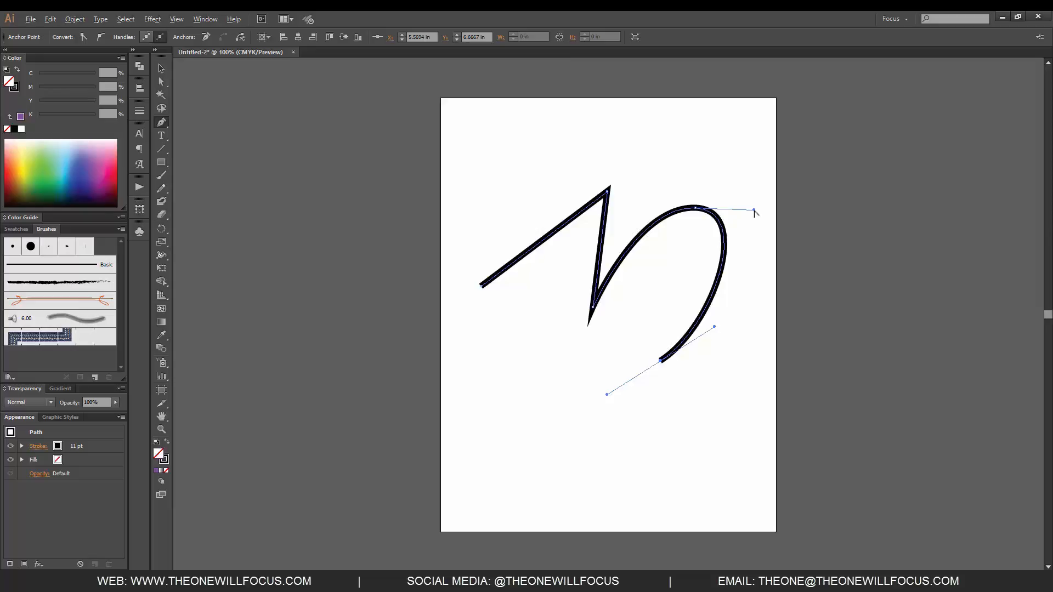
# Step: Redirect the outgoing handle of the second peak's anchor, retract the end point's outgoing handle and convert the peak to a corner point
pyautogui.moveTo(754, 211)
pyautogui.mouseDown()
pyautogui.moveTo(752, 190)
pyautogui.moveTo(715, 160)
pyautogui.moveTo(762, 193)
pyautogui.moveTo(765, 264)
pyautogui.moveTo(773, 188)
pyautogui.moveTo(795, 142)
pyautogui.moveTo(804, 197)
pyautogui.moveTo(713, 320)
pyautogui.moveTo(628, 302)
pyautogui.moveTo(578, 356)
pyautogui.mouseUp()
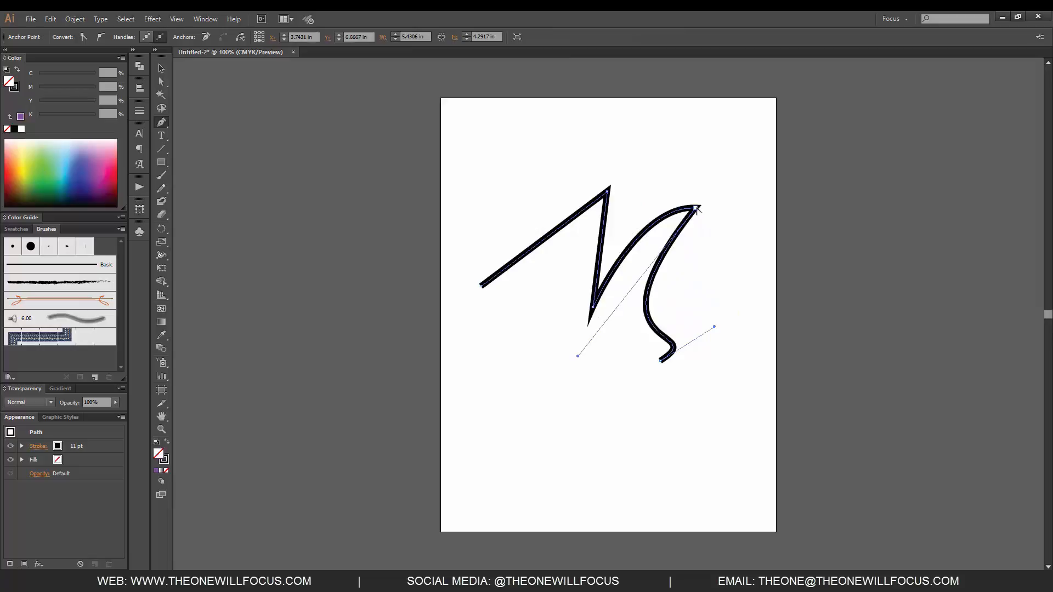
pyautogui.click(661, 361)
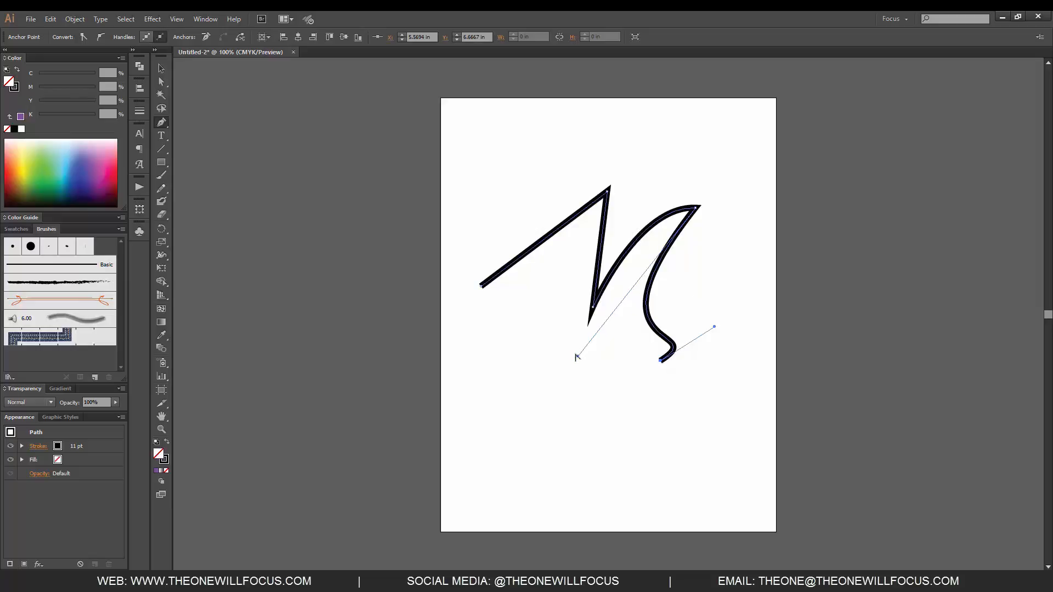
pyautogui.keyDown('alt'); pyautogui.click(696, 209); pyautogui.keyUp('alt')
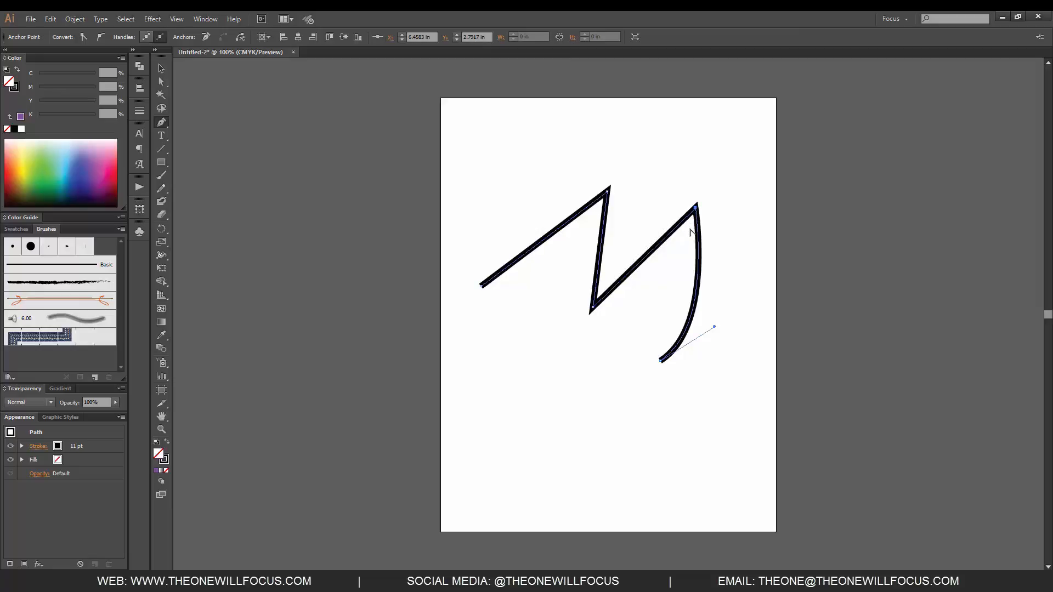
# Step: Delete the path and draw a new open path of three curved segments with long direction handles, ending in a wide bowl
pyautogui.press('Delete')
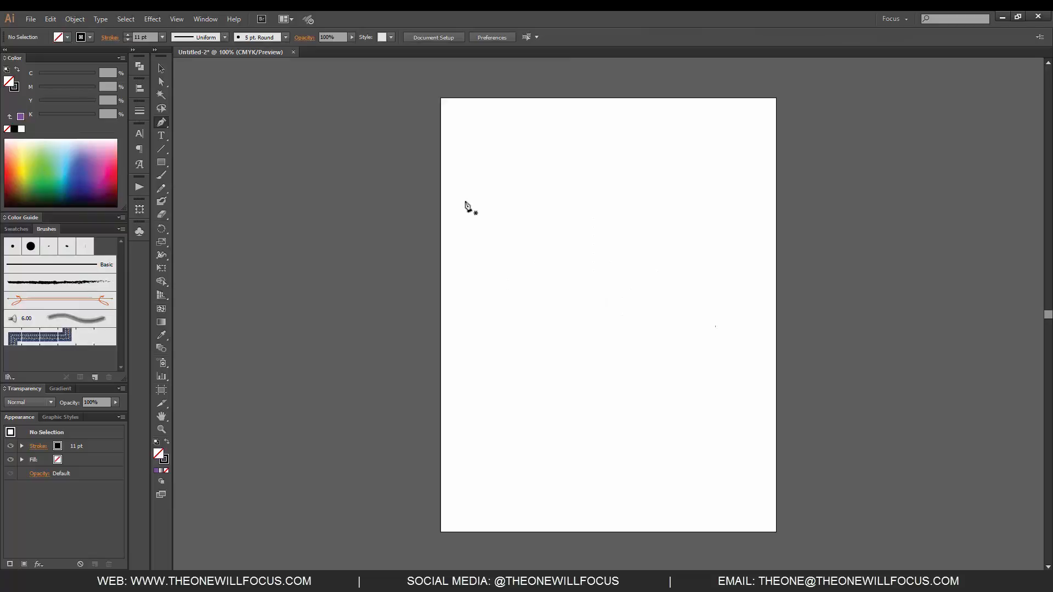
pyautogui.click(502, 312)
pyautogui.moveTo(617, 191); pyautogui.dragTo(721, 225)
pyautogui.moveTo(532, 381); pyautogui.dragTo(607, 468)
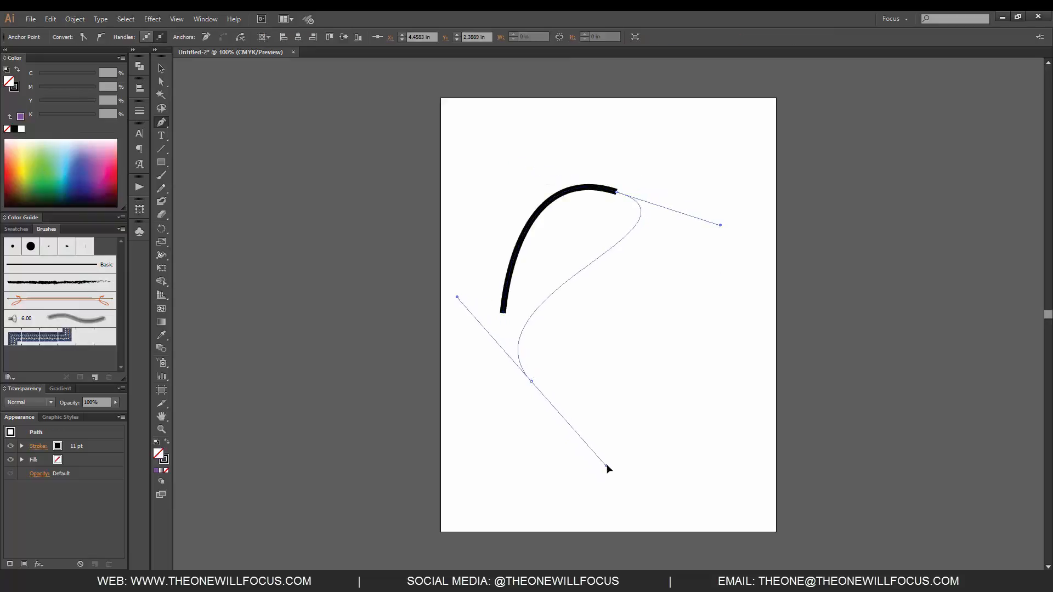
pyautogui.moveTo(698, 324); pyautogui.dragTo(647, 257)
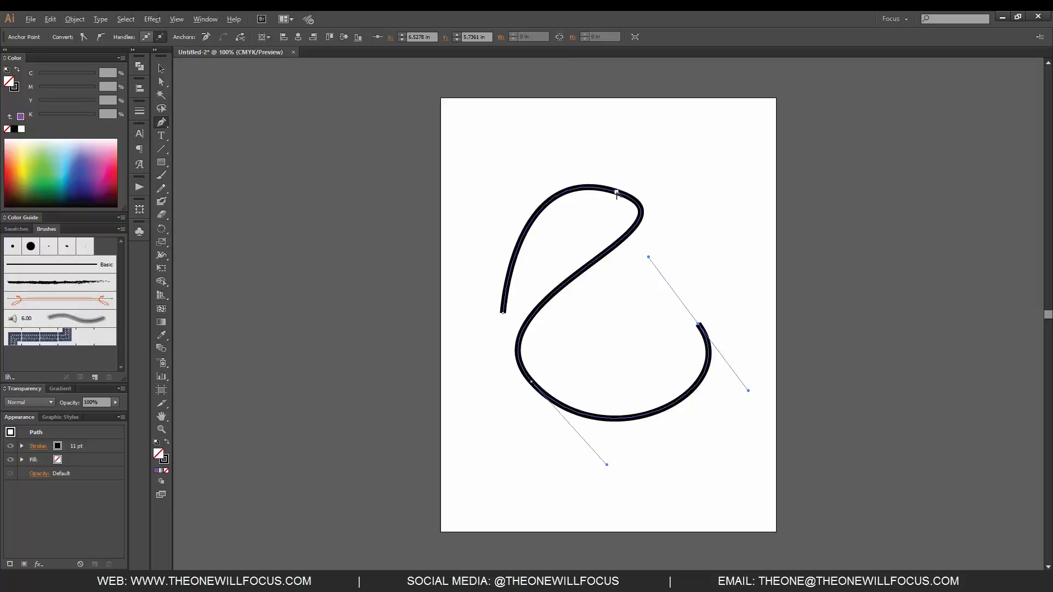
# Step: Convert the path's two middle anchors to corner points, retract the end point's handle, and pull new handles from the lower-left anchor
pyautogui.moveTo(617, 193); pyautogui.dragTo(635, 203)
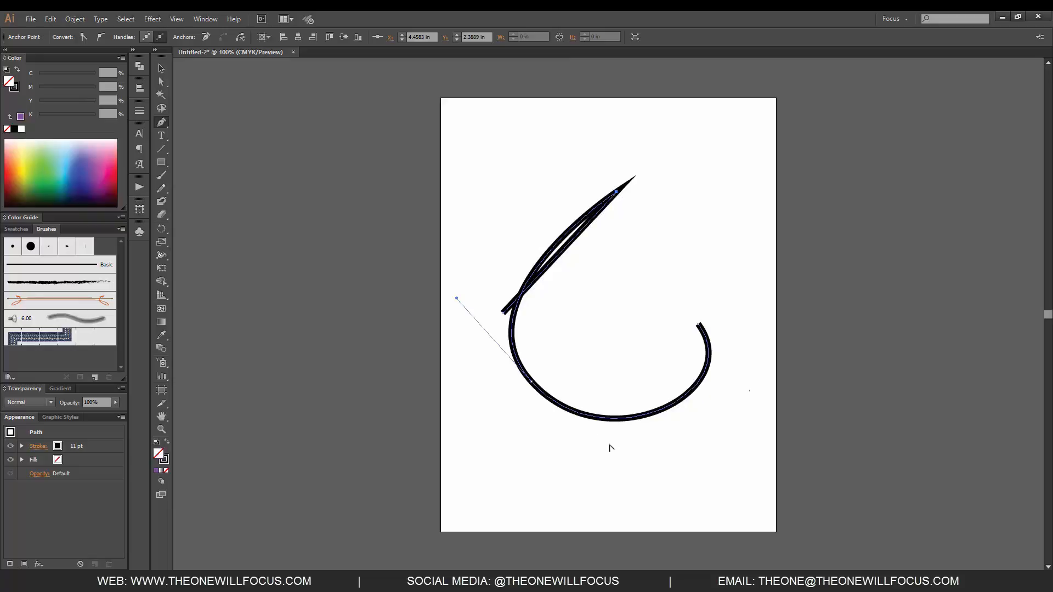
pyautogui.click(531, 383)
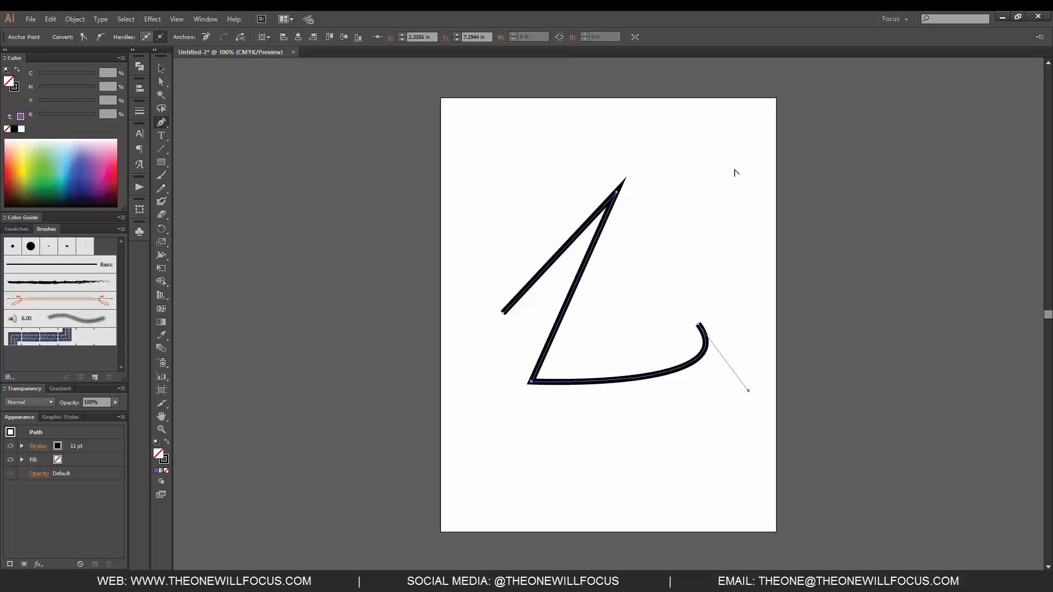
pyautogui.click(699, 325)
pyautogui.moveTo(531, 383)
pyautogui.mouseDown()
pyautogui.moveTo(597, 454)
pyautogui.moveTo(543, 468)
pyautogui.moveTo(576, 450)
pyautogui.moveTo(585, 429)
pyautogui.moveTo(522, 489)
pyautogui.moveTo(590, 444)
pyautogui.moveTo(629, 285)
pyautogui.mouseUp()
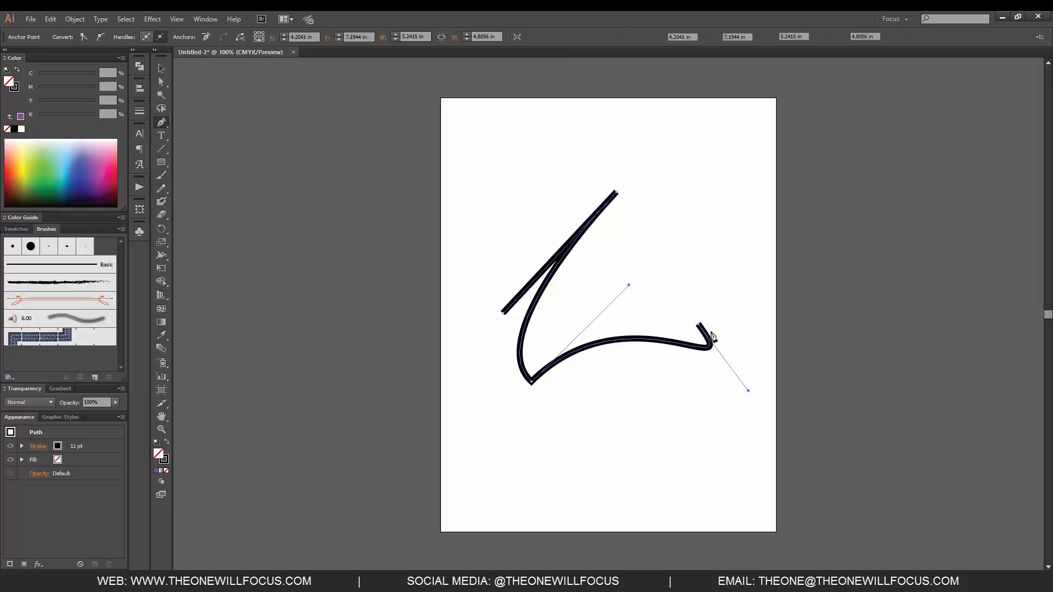
# Step: Delete the path and draw a new question-mark-like path of two curved segments with long horizontal handles
pyautogui.press('Delete')
pyautogui.click(522, 309)
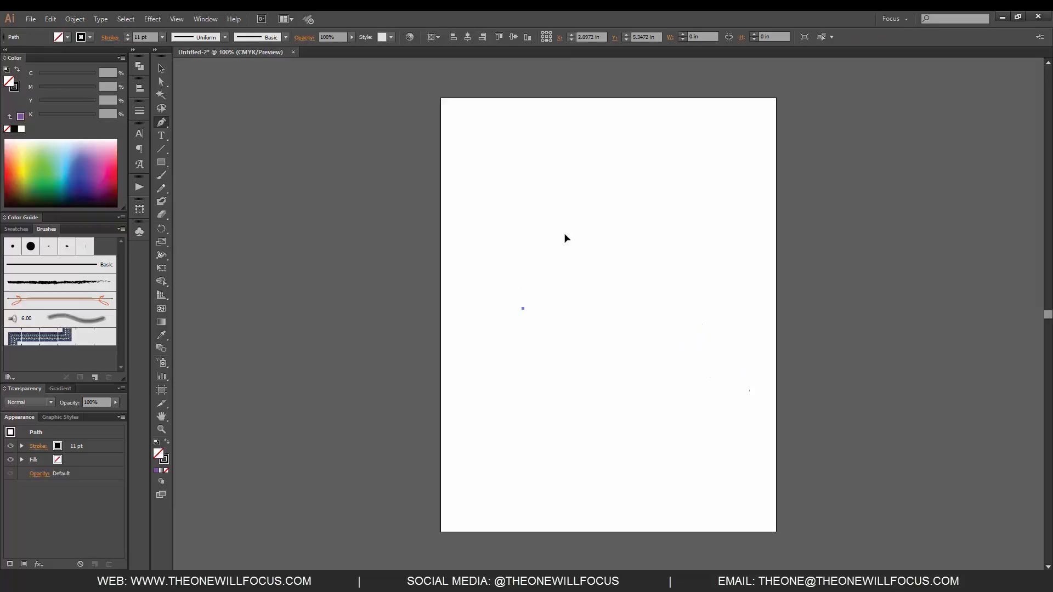
pyautogui.moveTo(561, 237); pyautogui.dragTo(667, 239)
pyautogui.moveTo(589, 384); pyautogui.dragTo(689, 382)
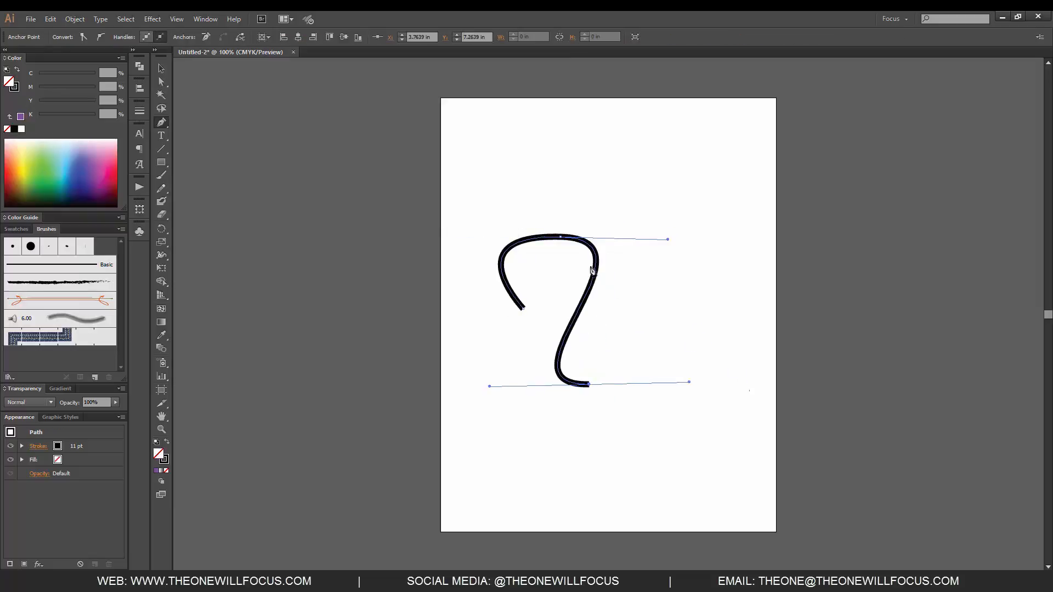
# Step: Reshape the curves around the upper anchor by repositioning both of its direction handles with the Direct Selection tool
pyautogui.click(159, 82)
pyautogui.moveTo(668, 241); pyautogui.dragTo(462, 201)
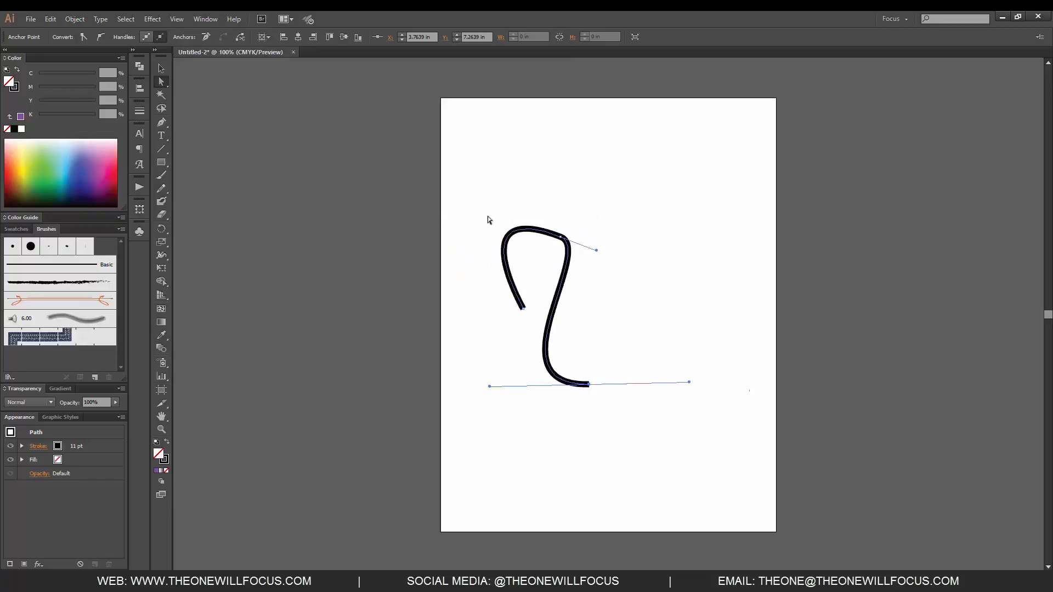
pyautogui.click(564, 238)
pyautogui.moveTo(462, 201); pyautogui.dragTo(488, 218)
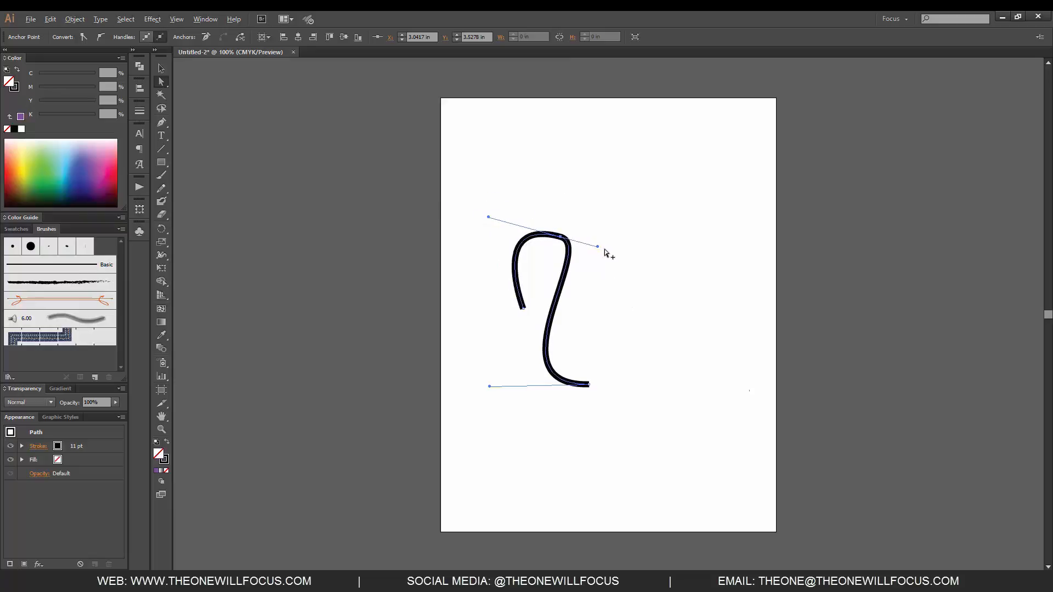
pyautogui.moveTo(598, 248); pyautogui.dragTo(661, 311)
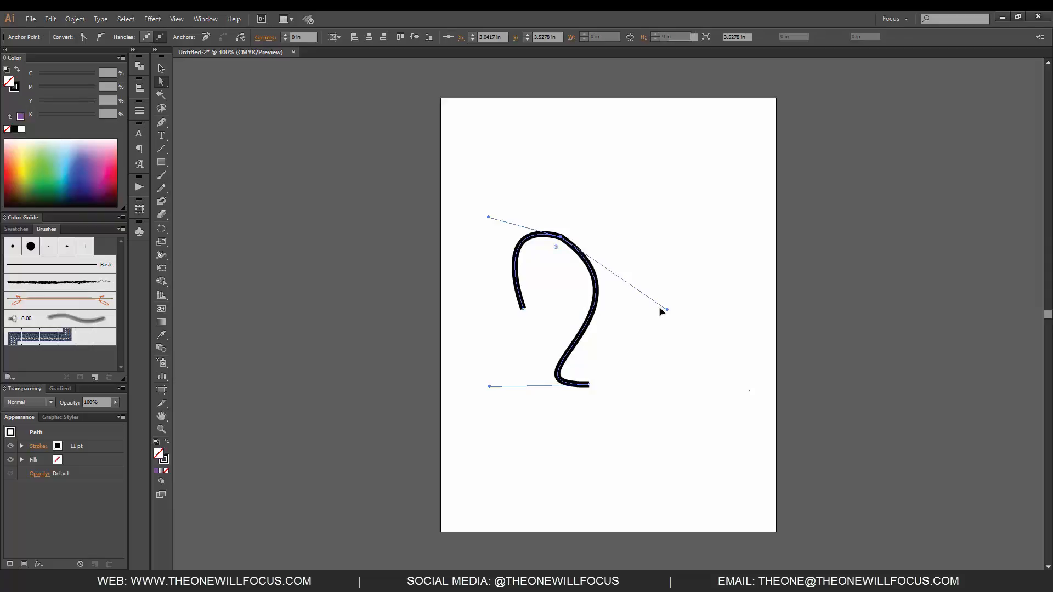
# Step: Delete the path and draw a new open path of three curved segments with the Pen tool, arching over, down and around
pyautogui.press('Delete')
pyautogui.press('p')
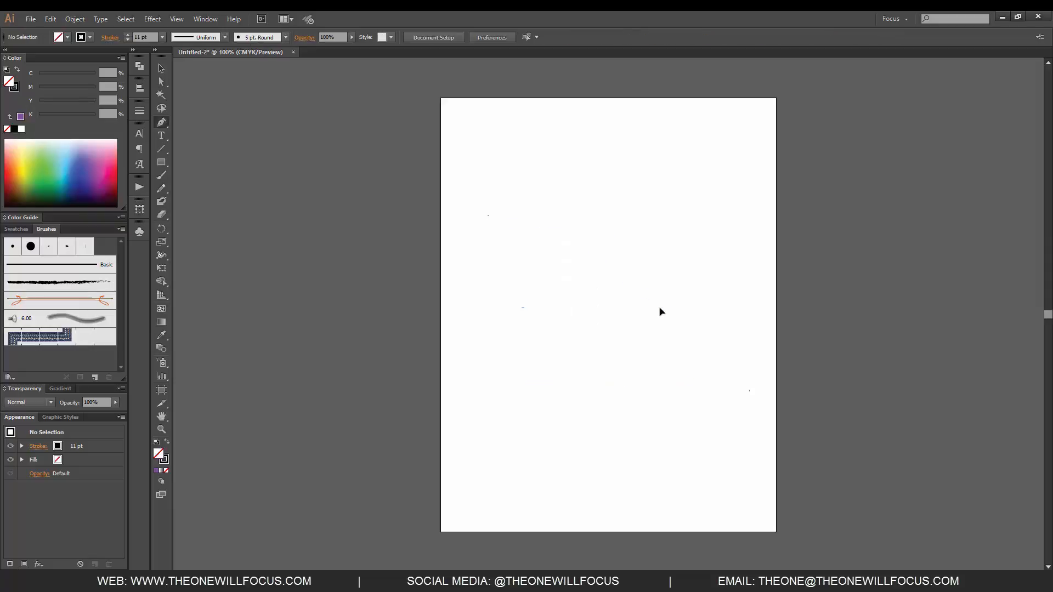
pyautogui.click(481, 273)
pyautogui.moveTo(609, 196); pyautogui.dragTo(652, 264)
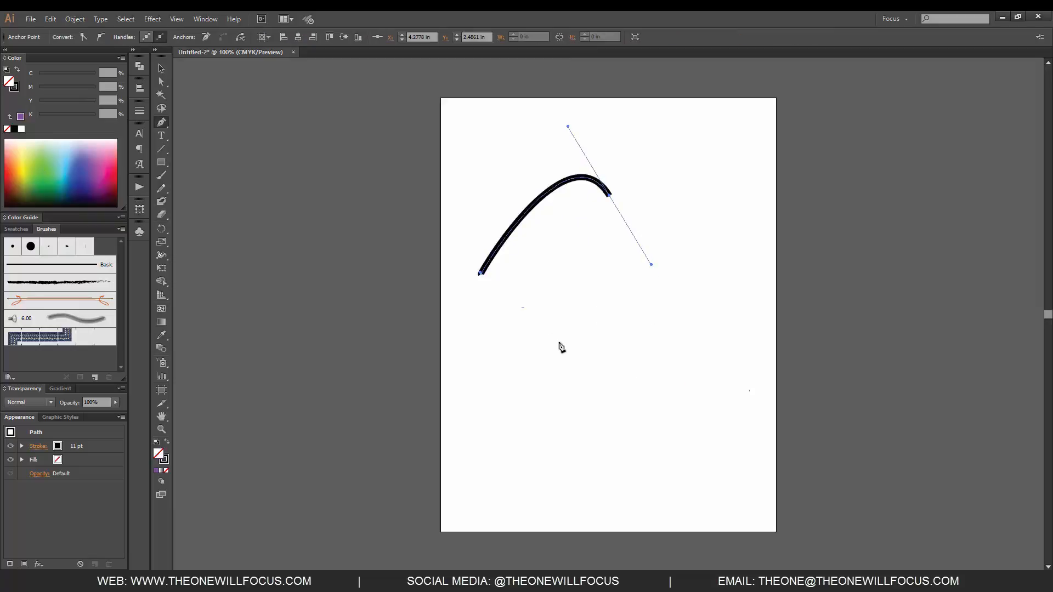
pyautogui.moveTo(554, 354); pyautogui.dragTo(553, 476)
pyautogui.moveTo(668, 329); pyautogui.dragTo(659, 277)
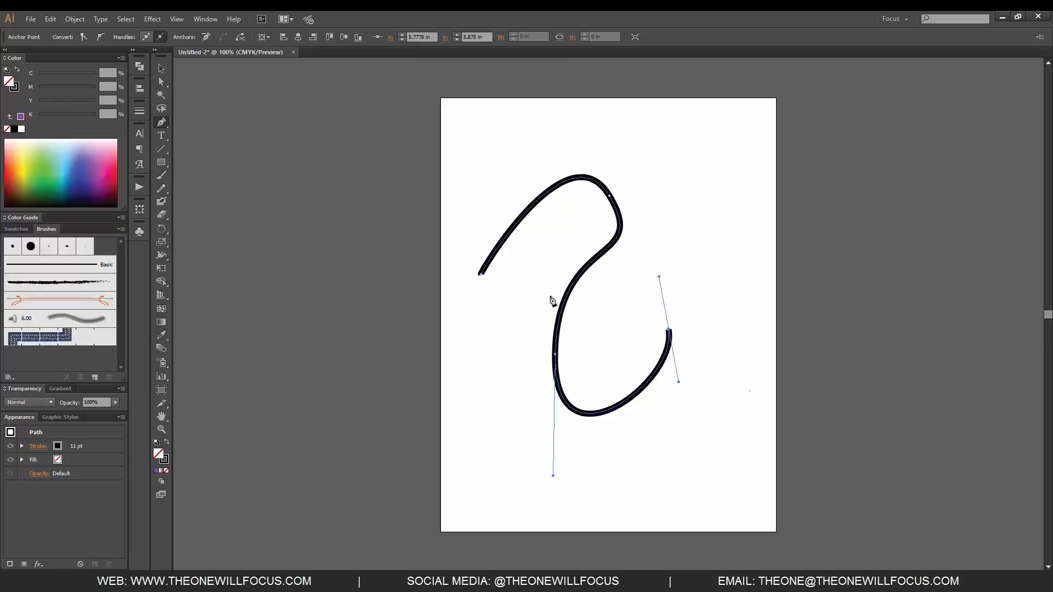
# Step: Undo a trial segment and extend the path across its lower loop with a curved segment ending in a short-handled smooth anchor
pyautogui.click(547, 299)
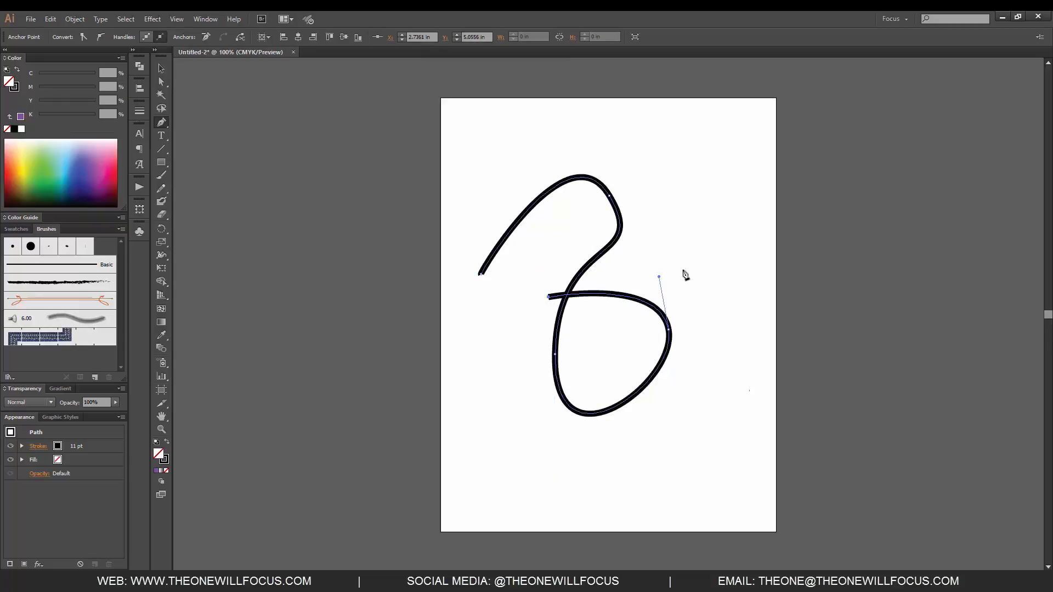
pyautogui.hotkey('ctrl', 'z')
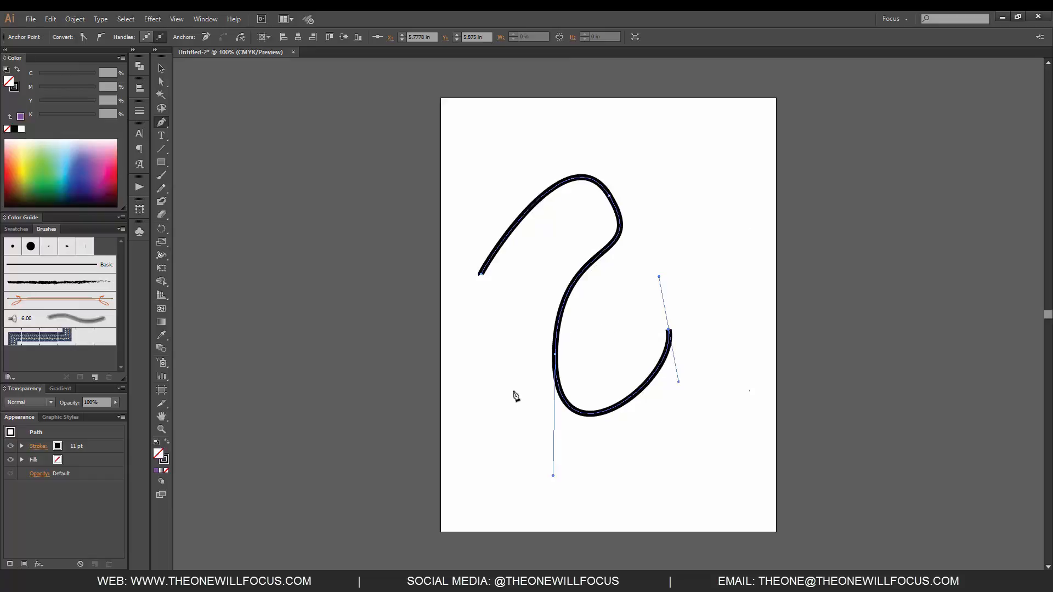
pyautogui.moveTo(512, 388); pyautogui.dragTo(501, 406)
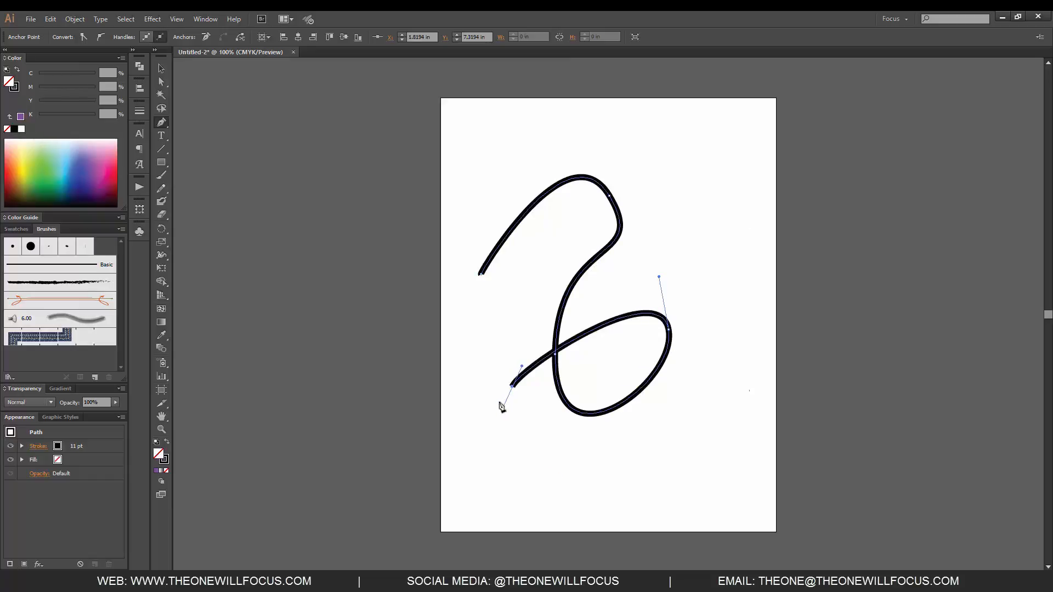
# Step: Undo the last curved segment that crosses the path's lower loop
pyautogui.hotkey('ctrl', 'z')
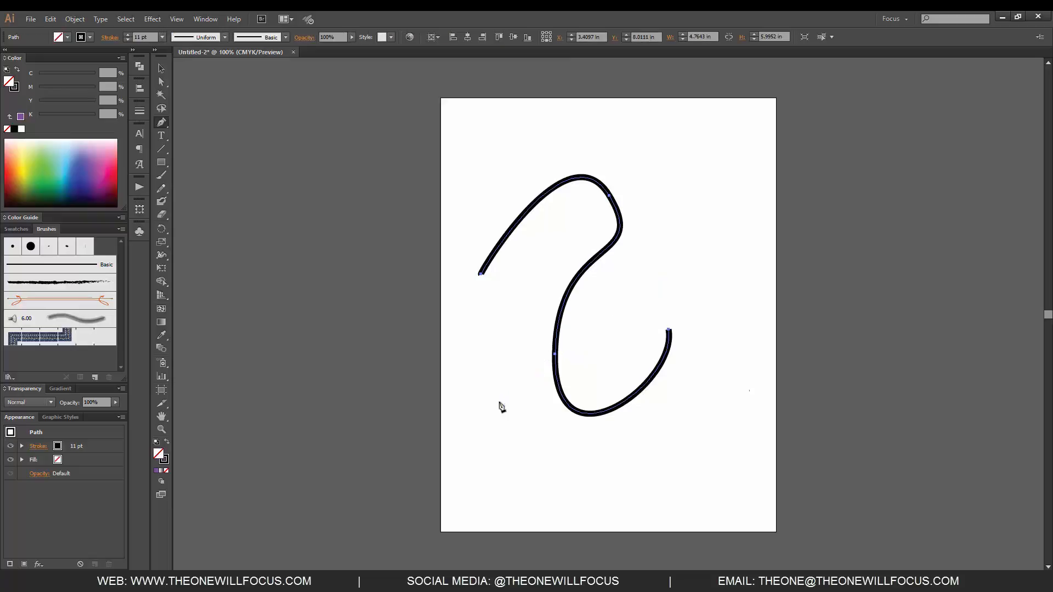
pyautogui.hotkey('ctrl', 'shift', 'z')
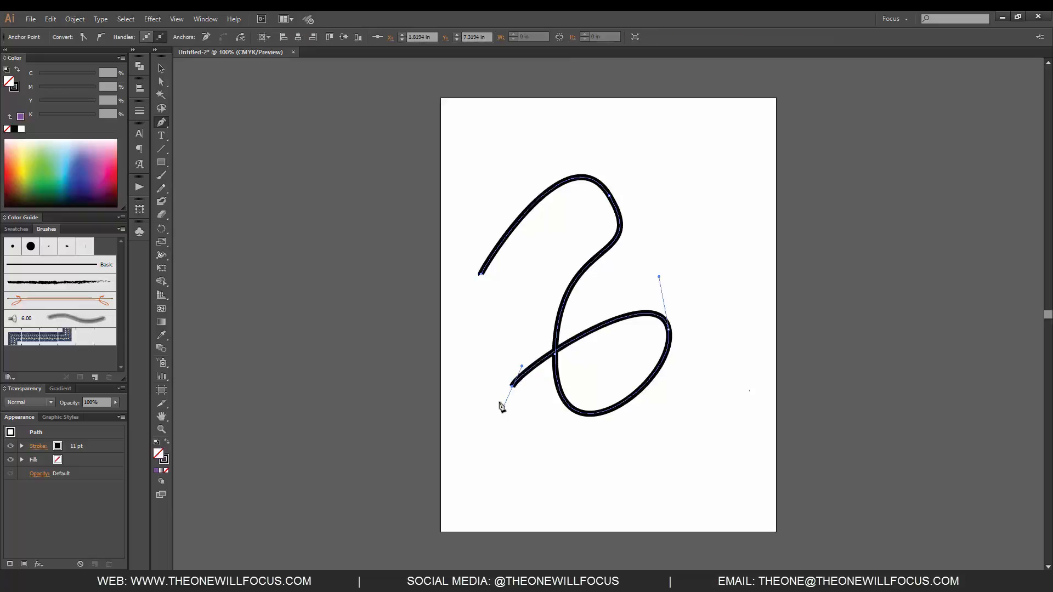
pyautogui.hotkey('ctrl', 'z')
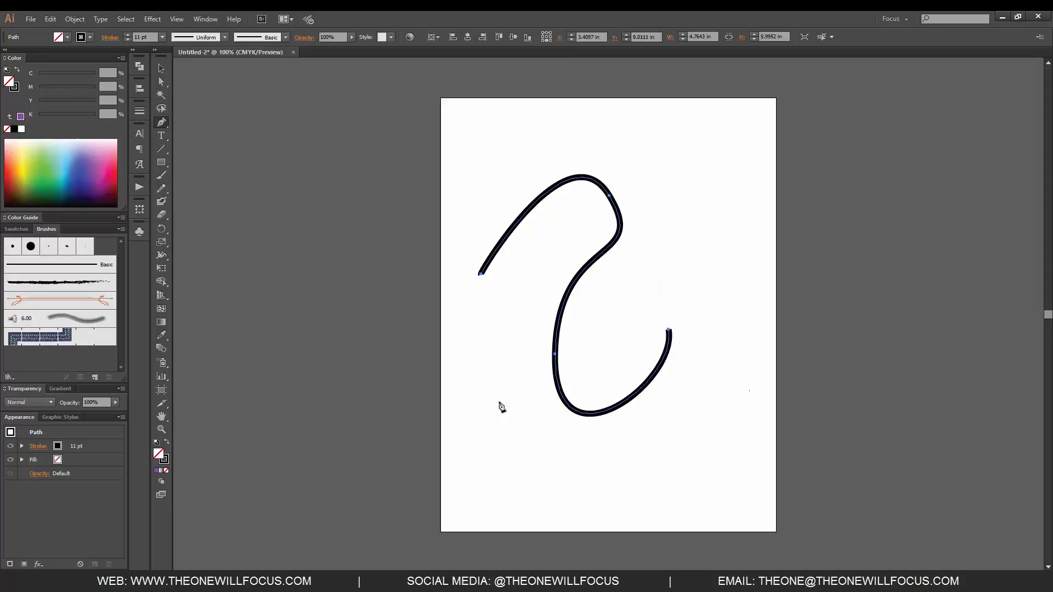
# Step: Extend the path from its lower-right endpoint with three curved segments: up to the right, over the top, and down around to the bottom
pyautogui.click(669, 331)
pyautogui.moveTo(513, 373); pyautogui.dragTo(635, 163)
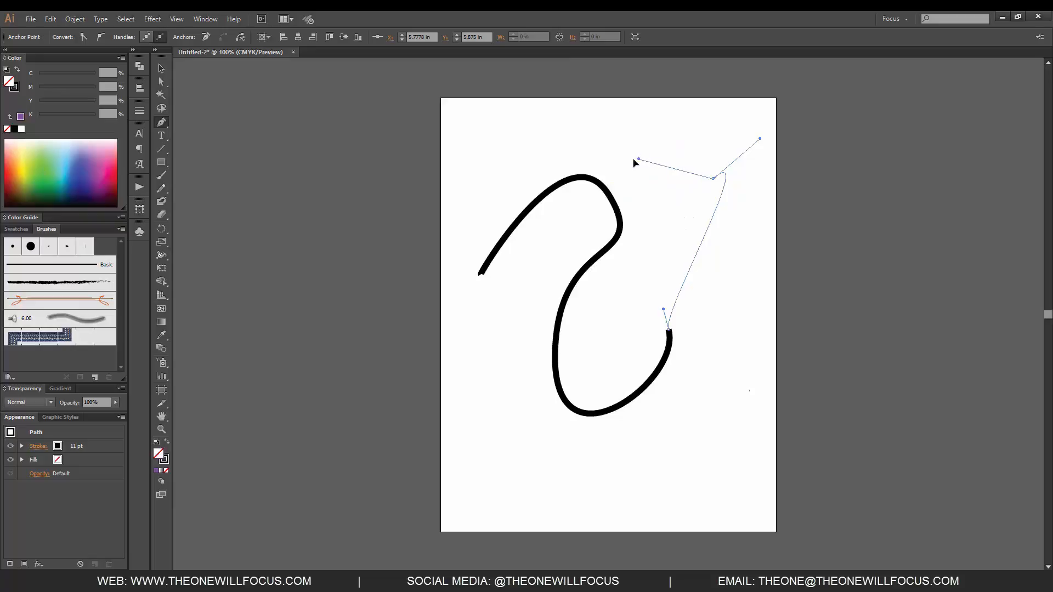
pyautogui.moveTo(520, 175); pyautogui.dragTo(462, 262)
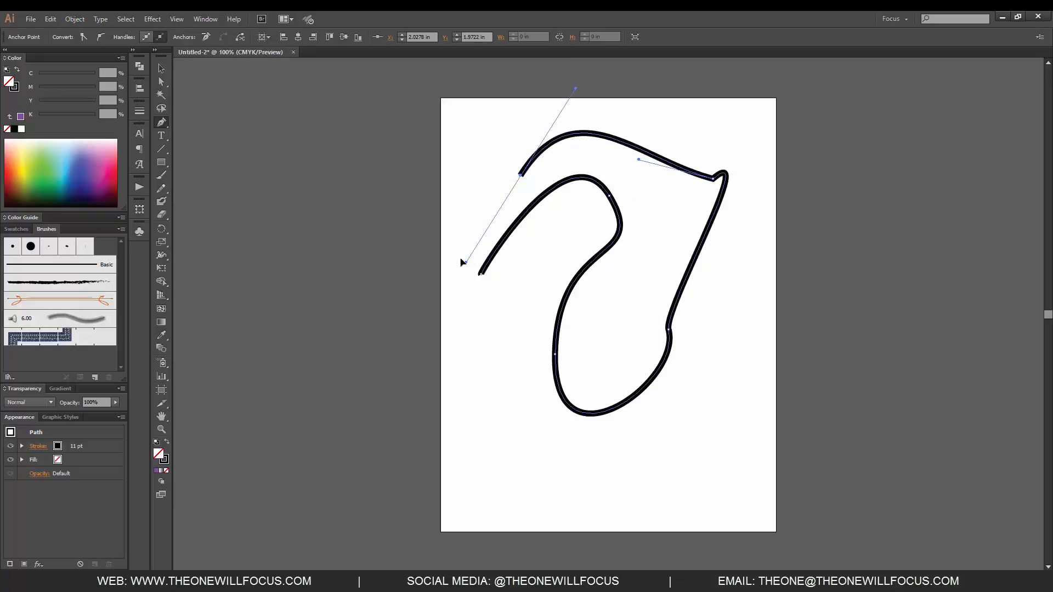
pyautogui.moveTo(521, 451)
pyautogui.mouseDown()
pyautogui.moveTo(555, 477)
pyautogui.moveTo(607, 453)
pyautogui.moveTo(586, 492)
pyautogui.moveTo(522, 551)
pyautogui.moveTo(459, 534)
pyautogui.moveTo(439, 461)
pyautogui.moveTo(468, 499)
pyautogui.moveTo(508, 517)
pyautogui.moveTo(562, 494)
pyautogui.moveTo(583, 459)
pyautogui.moveTo(566, 407)
pyautogui.moveTo(521, 393)
pyautogui.moveTo(587, 426)
pyautogui.moveTo(590, 461)
pyautogui.moveTo(653, 463)
pyautogui.moveTo(640, 477)
pyautogui.moveTo(709, 459)
pyautogui.moveTo(665, 469)
pyautogui.moveTo(710, 477)
pyautogui.moveTo(795, 465)
pyautogui.moveTo(760, 478)
pyautogui.mouseUp()
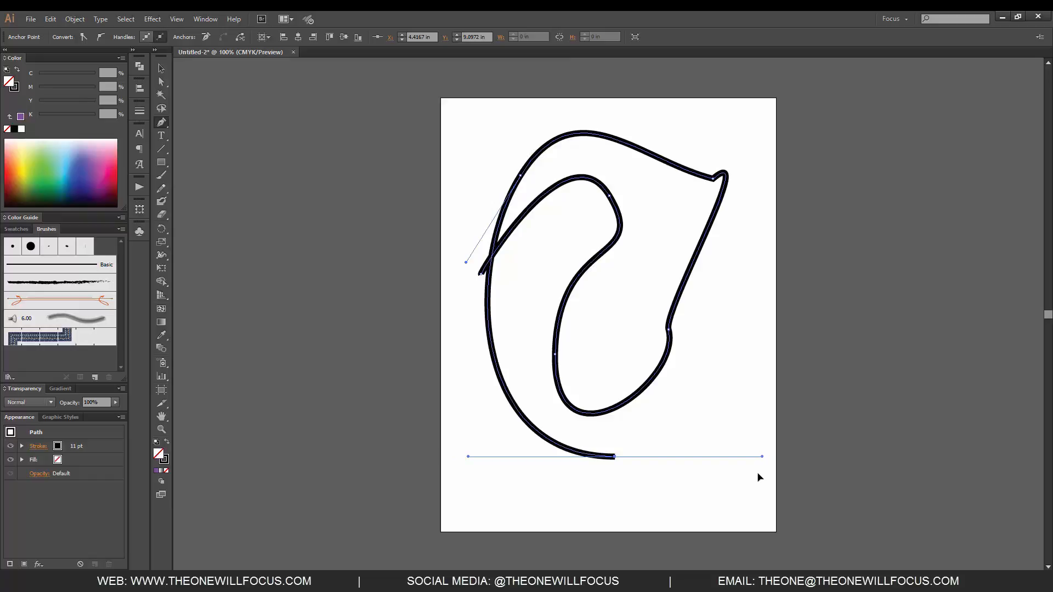
# Step: Add an anchor point near the middle of the path's top segment with the Add Anchor Point tool
pyautogui.click(163, 126)
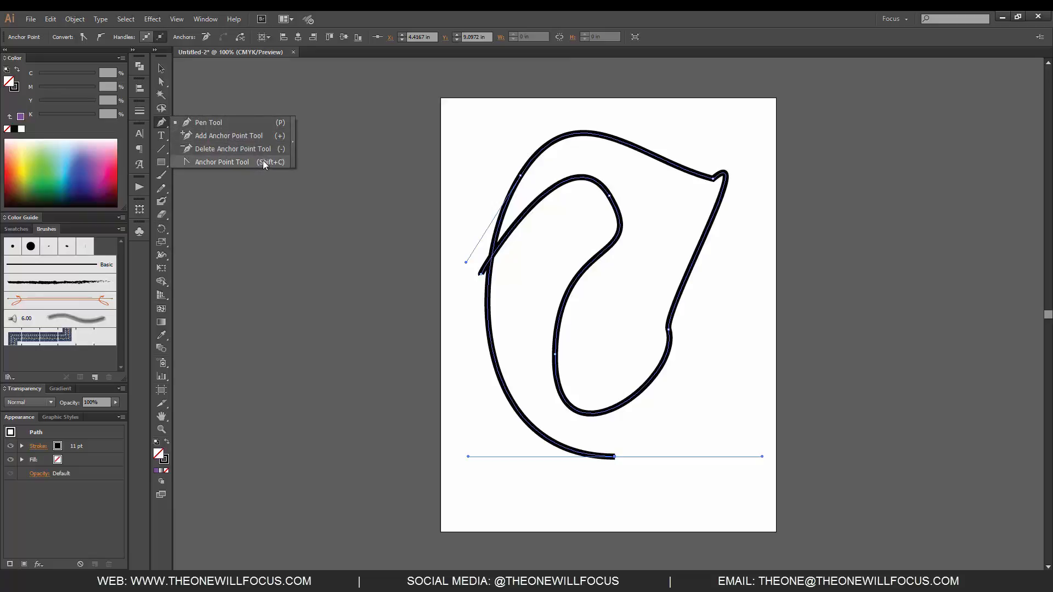
pyautogui.click(266, 136)
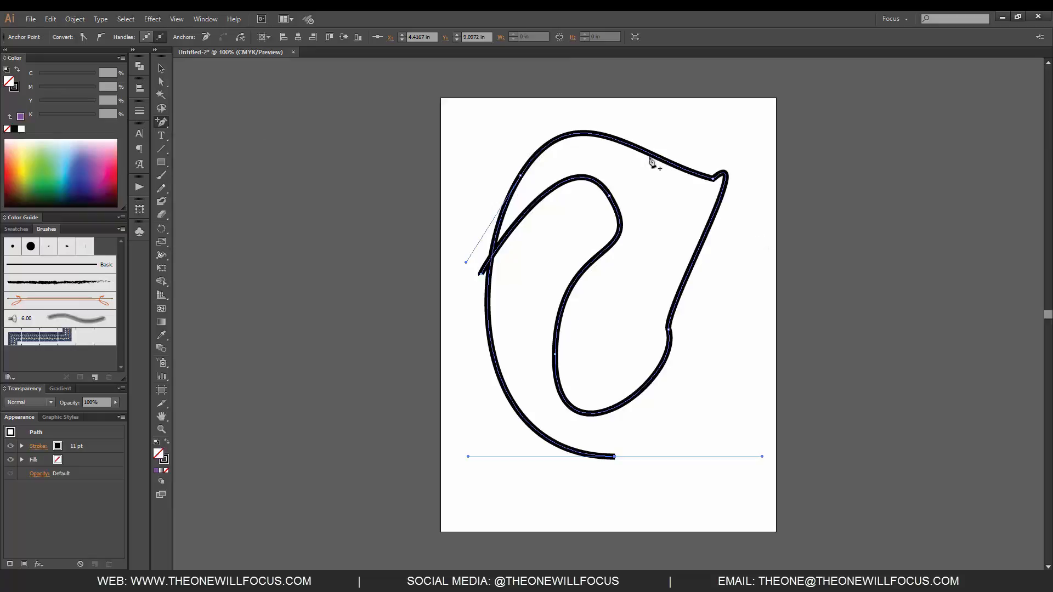
pyautogui.click(624, 141)
# Step: Move the added anchor slightly right and down with the Direct Selection tool and reposition its direction handles into a sharp corner
pyautogui.press('a')
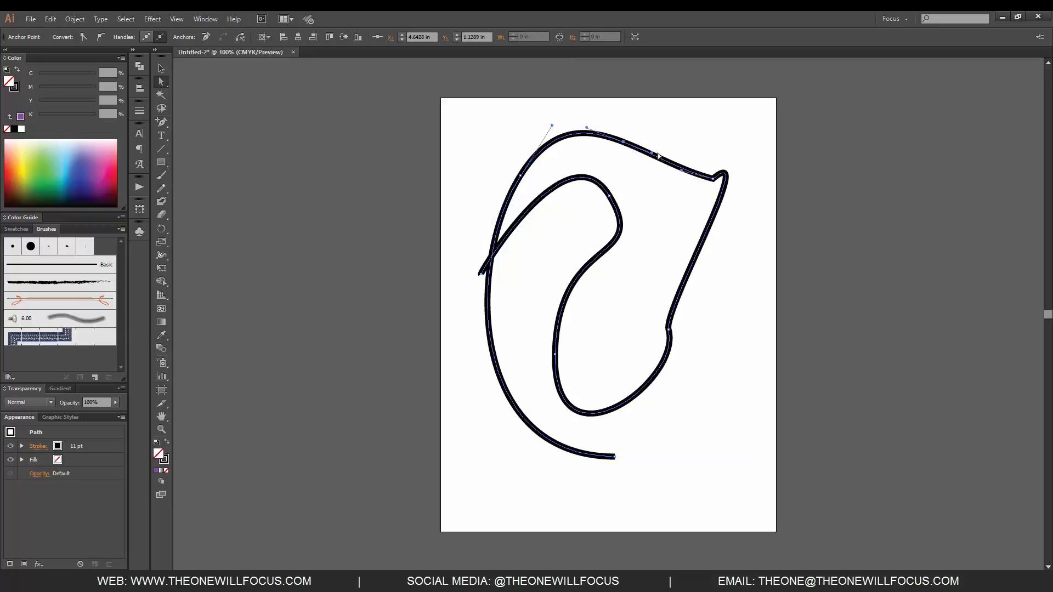
pyautogui.moveTo(627, 144); pyautogui.dragTo(642, 178)
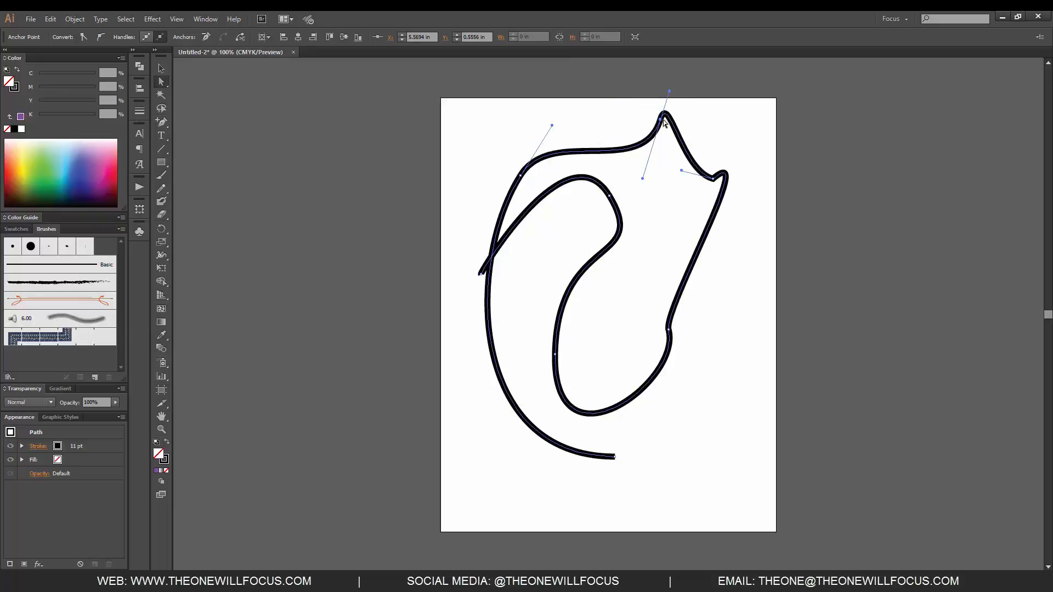
pyautogui.moveTo(664, 122); pyautogui.dragTo(657, 158)
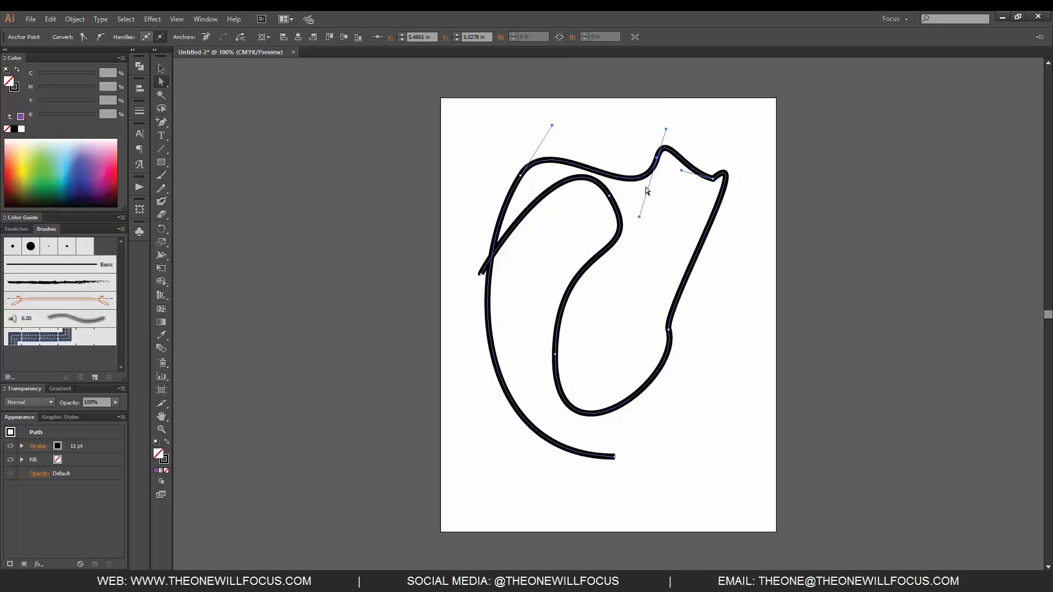
pyautogui.moveTo(640, 218); pyautogui.dragTo(646, 262)
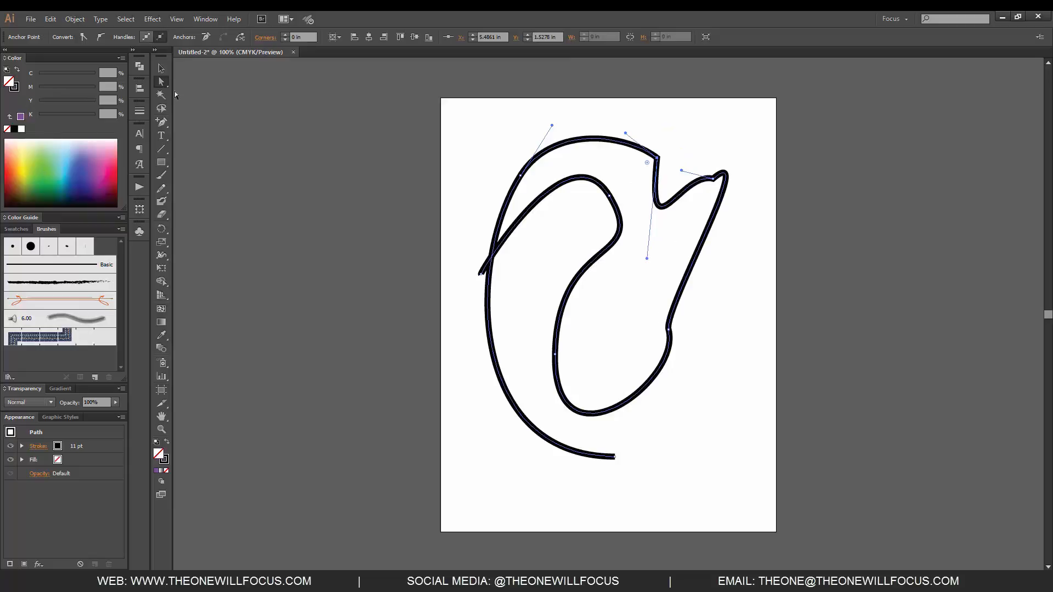
# Step: Switch the added anchor between corner and smooth with the Anchor Point tool, finishing with independently angled direction handles
pyautogui.moveTo(161, 82)
pyautogui.mouseDown()
pyautogui.moveTo(191, 83)
pyautogui.moveTo(161, 86)
pyautogui.mouseUp()
pyautogui.click(162, 123)
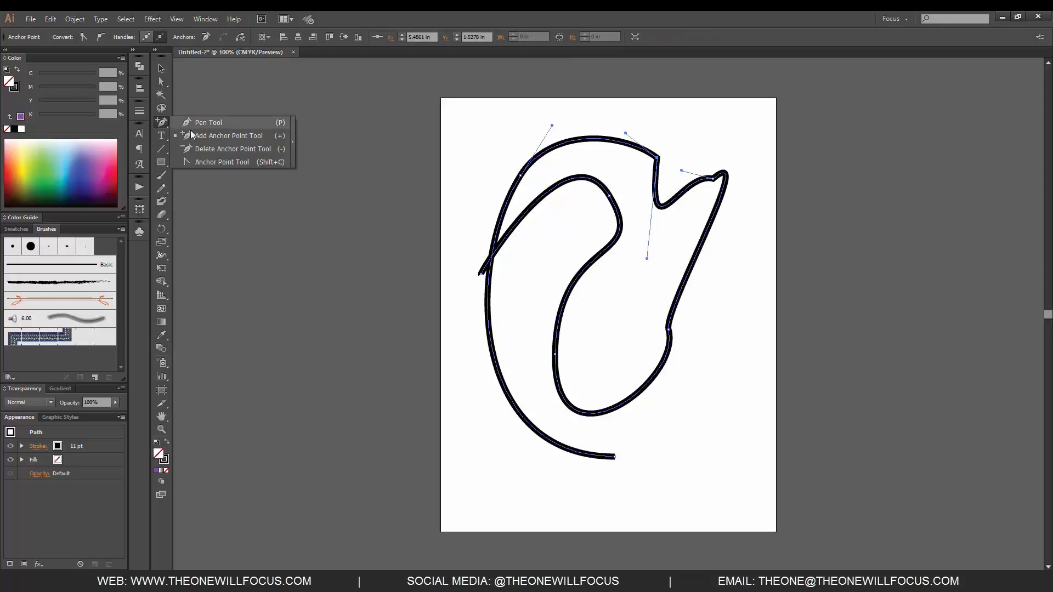
pyautogui.click(226, 163)
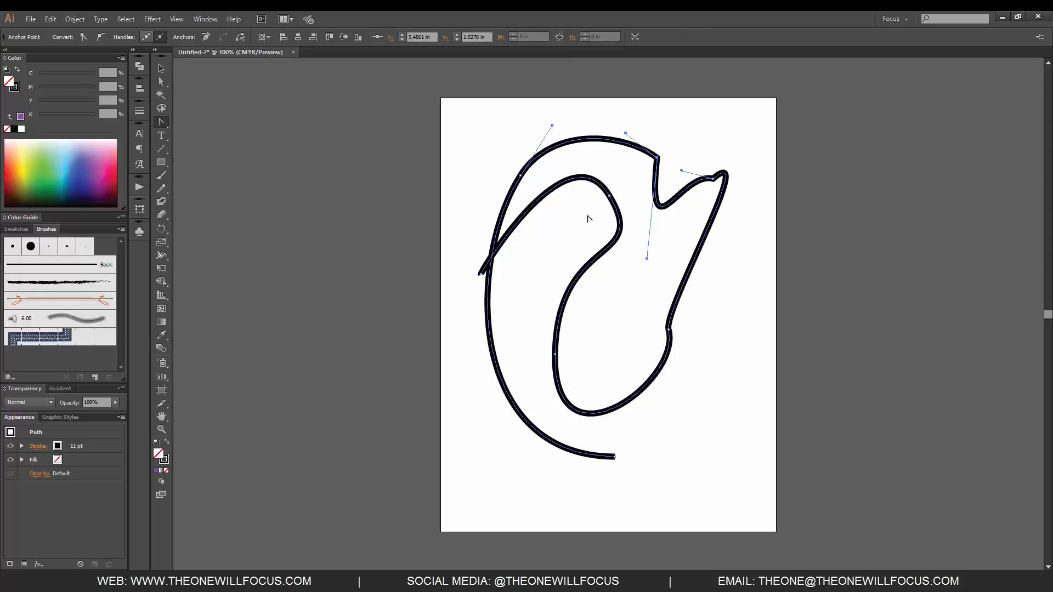
pyautogui.click(658, 158)
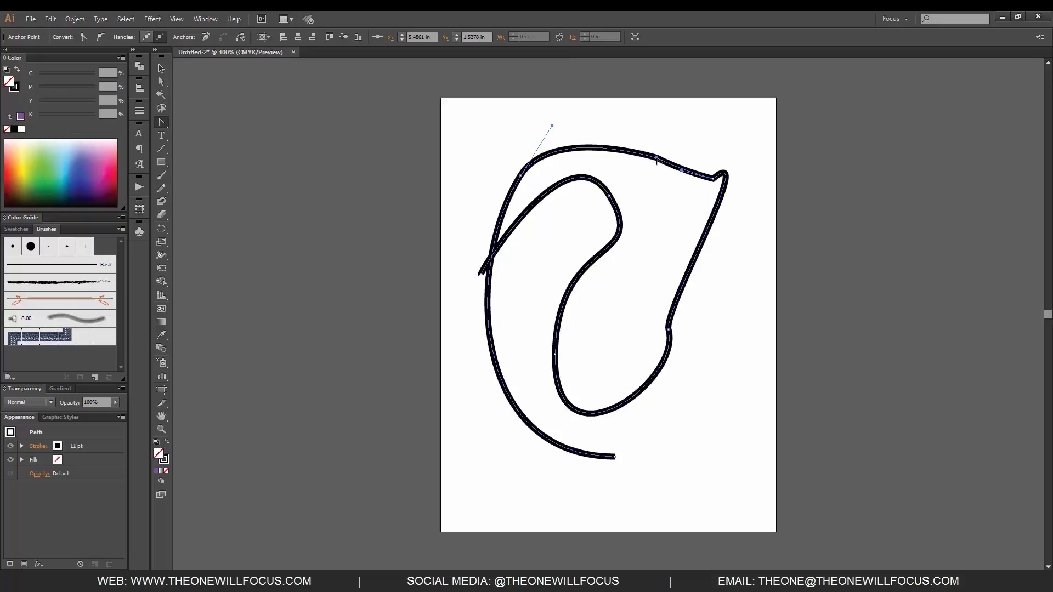
pyautogui.moveTo(657, 158); pyautogui.dragTo(684, 250)
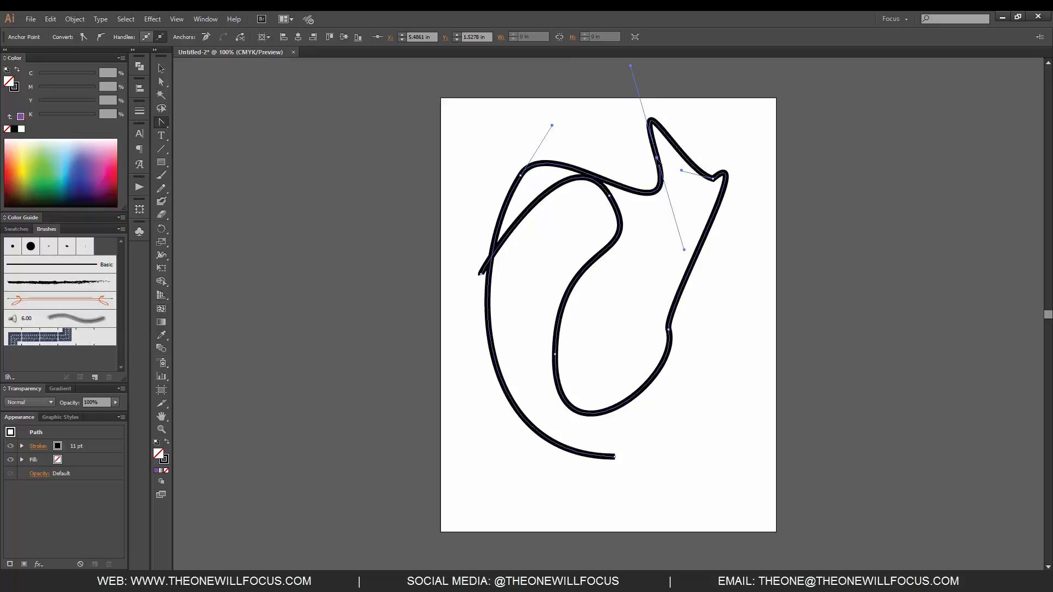
pyautogui.click(657, 158)
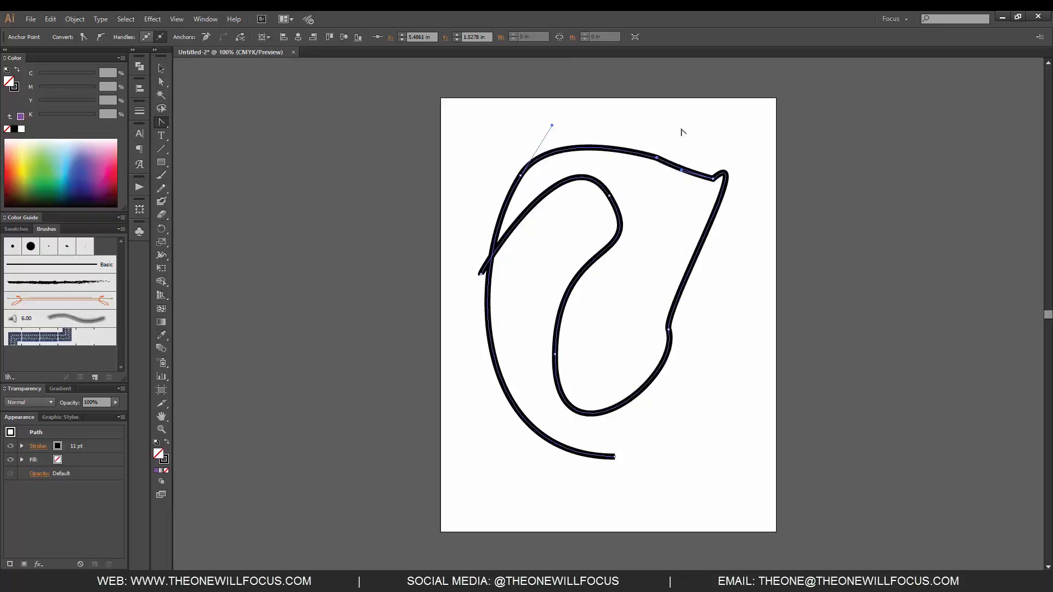
pyautogui.moveTo(657, 158); pyautogui.dragTo(612, 127)
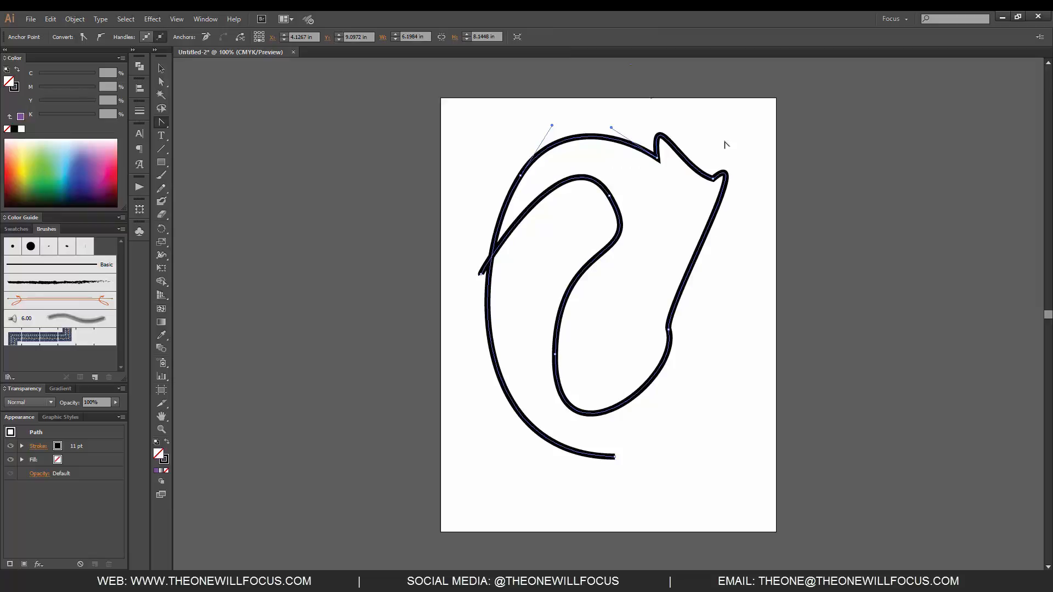
# Step: Remove the added top anchor and the two anchors along the inner S-curve with the Delete Anchor Point tool
pyautogui.click(166, 122)
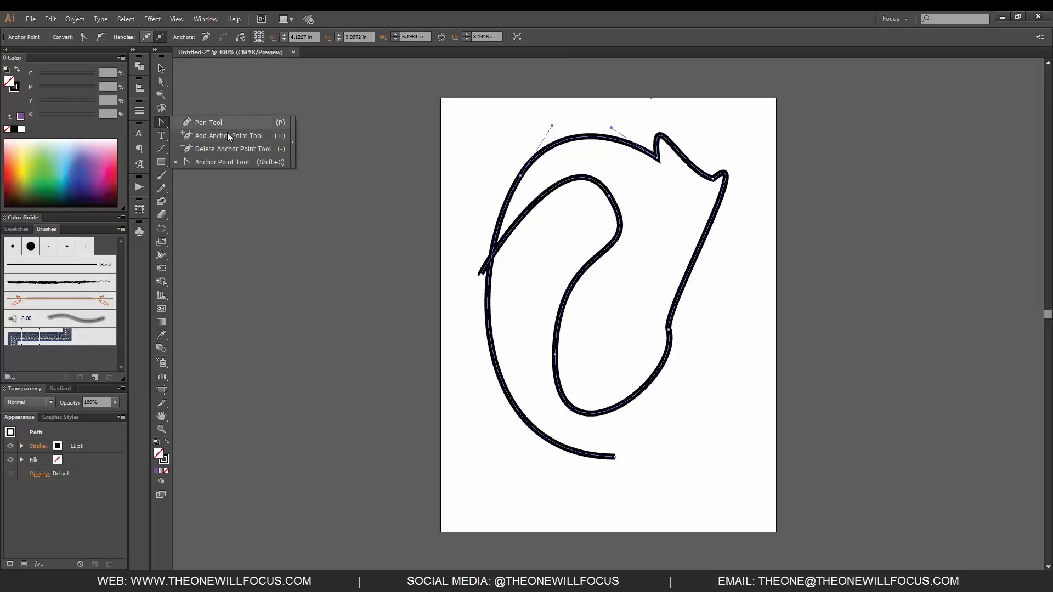
pyautogui.click(257, 148)
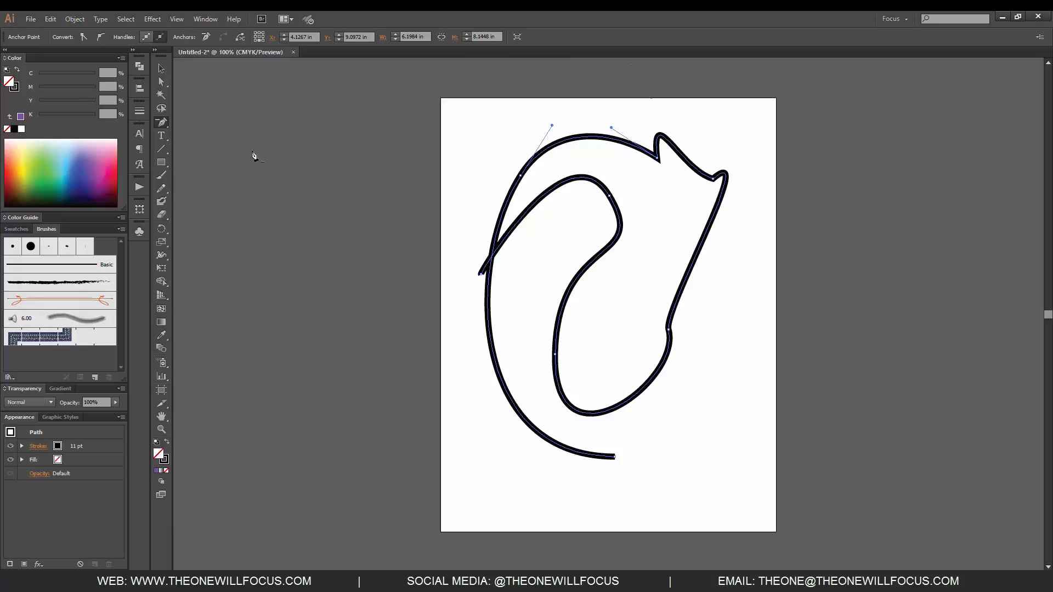
pyautogui.click(658, 159)
pyautogui.click(610, 196)
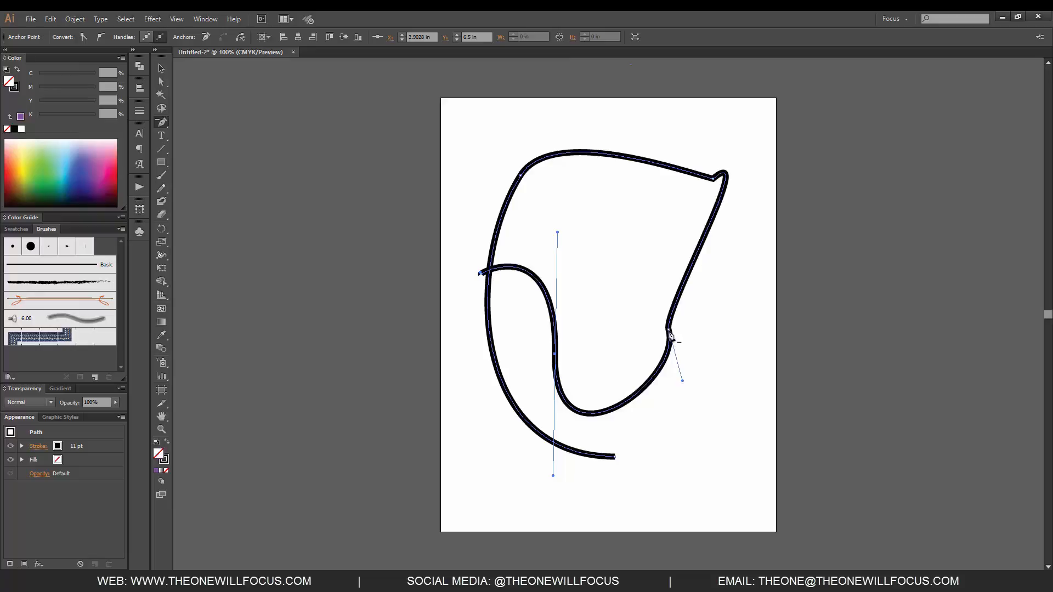
pyautogui.click(556, 357)
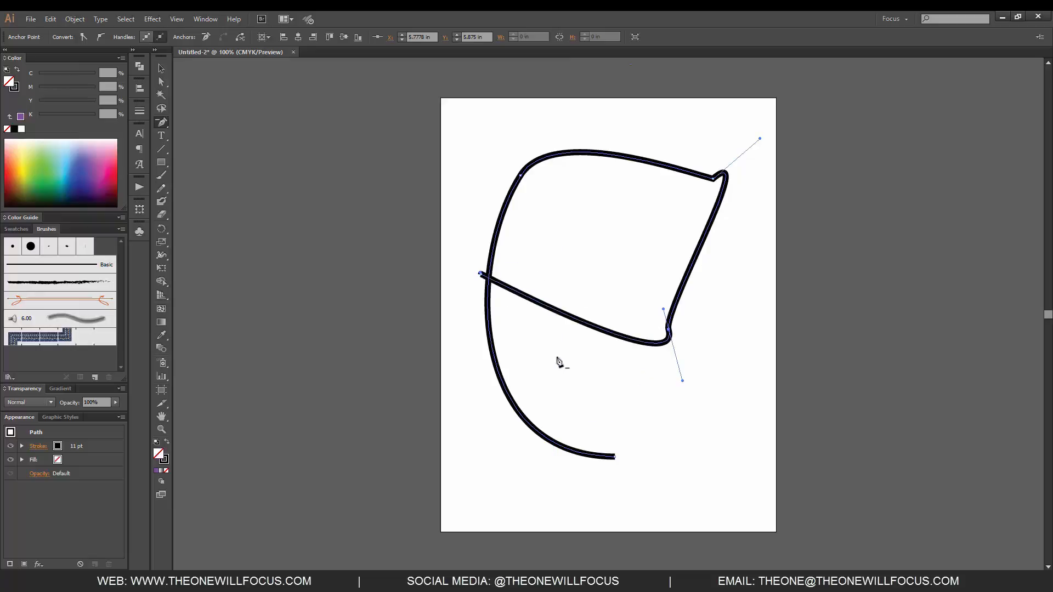